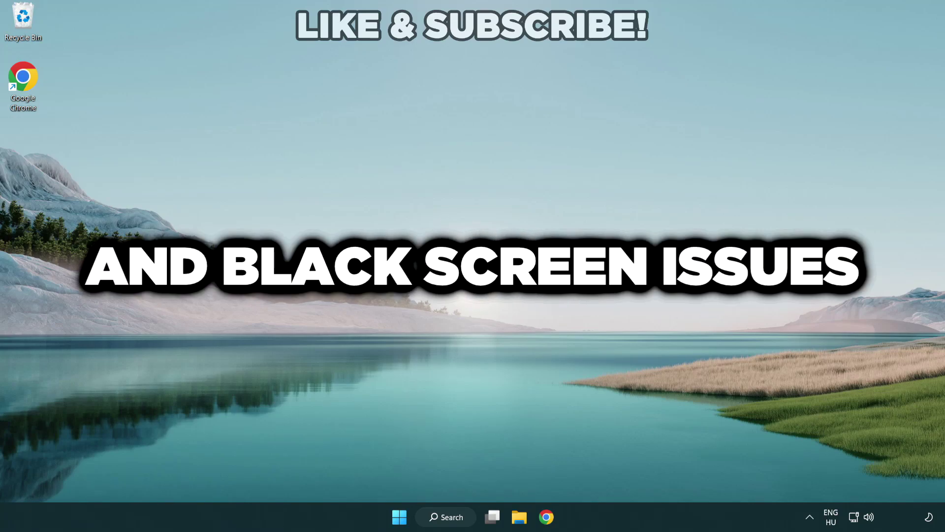
Search Windows for 'device manager' and launch Device Manager from the best match.
{"action": "left_click", "coordinate": [452, 521]}
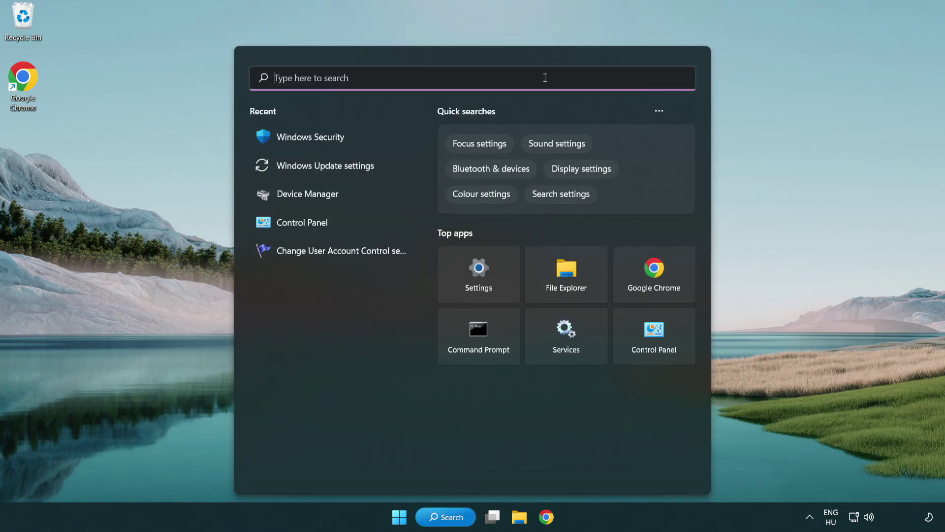
{"action": "type", "text": "devic"}
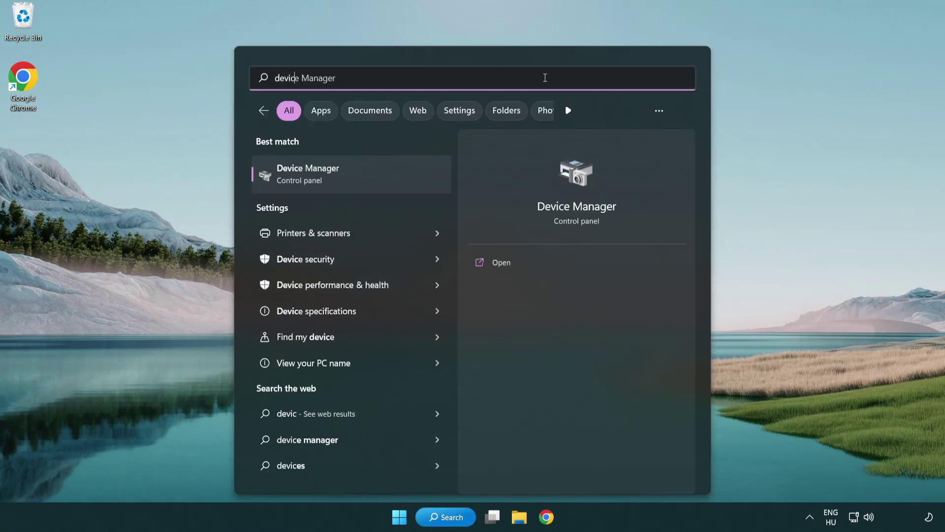
{"action": "type", "text": "e manager"}
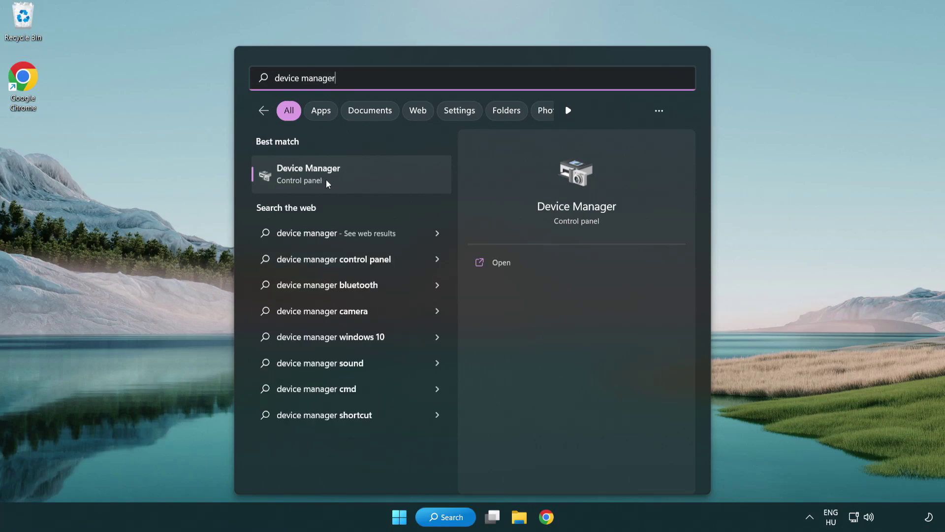
{"action": "left_click", "coordinate": [378, 181]}
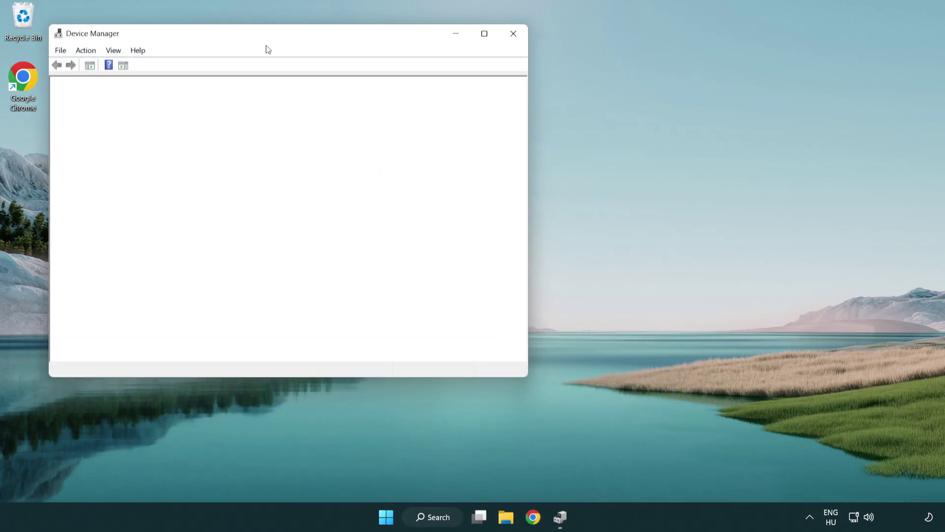
Centre Device Manager, expand Display adapters and bring up the VMware SVGA 3D adapter's actions.
{"action": "left_click_drag", "start_coordinate": [258, 38], "coordinate": [416, 96]}
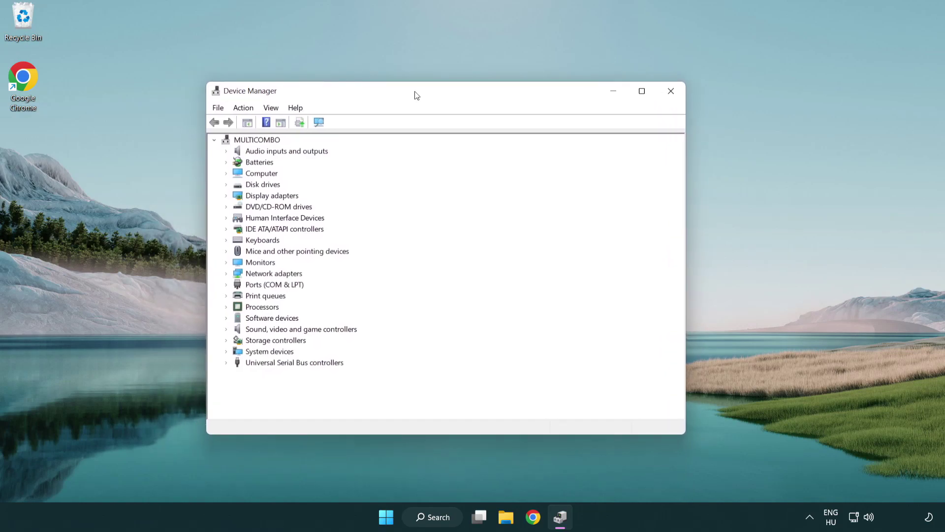
{"action": "left_click", "coordinate": [260, 197]}
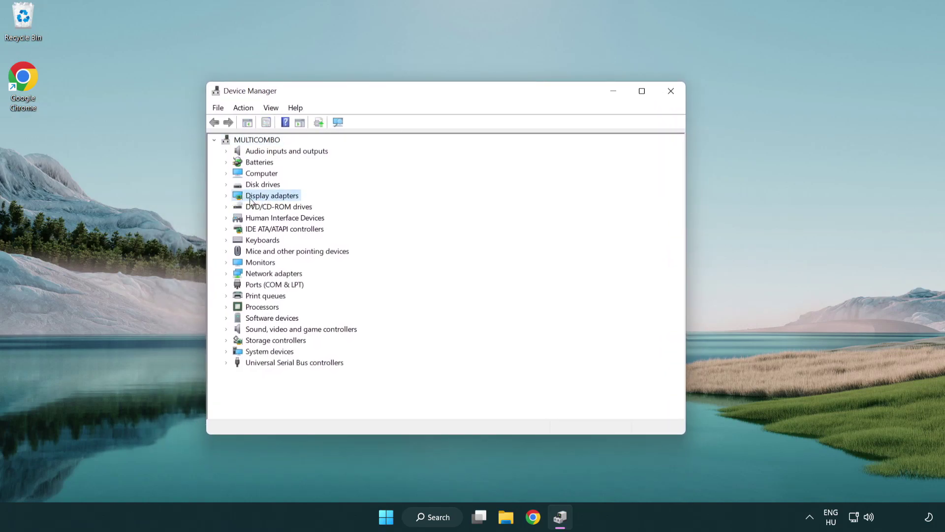
{"action": "left_click", "coordinate": [226, 196]}
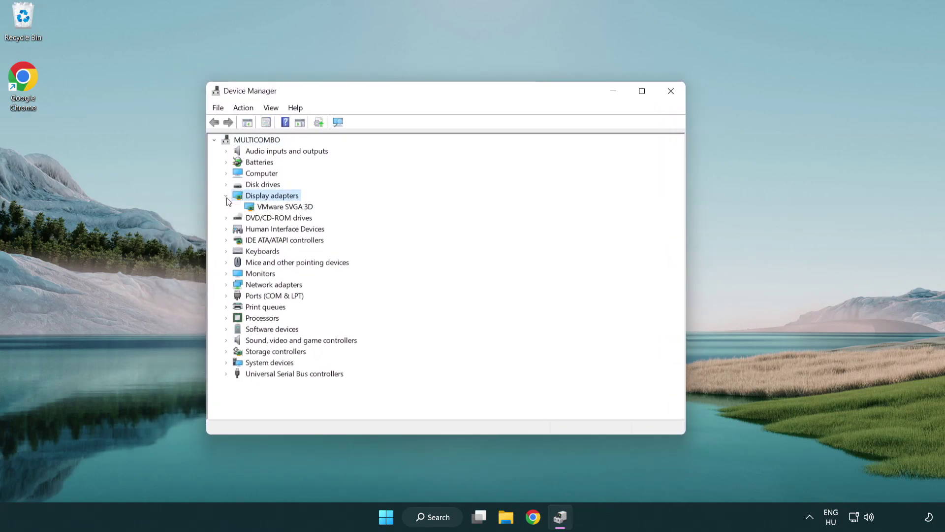
{"action": "left_click", "coordinate": [279, 210]}
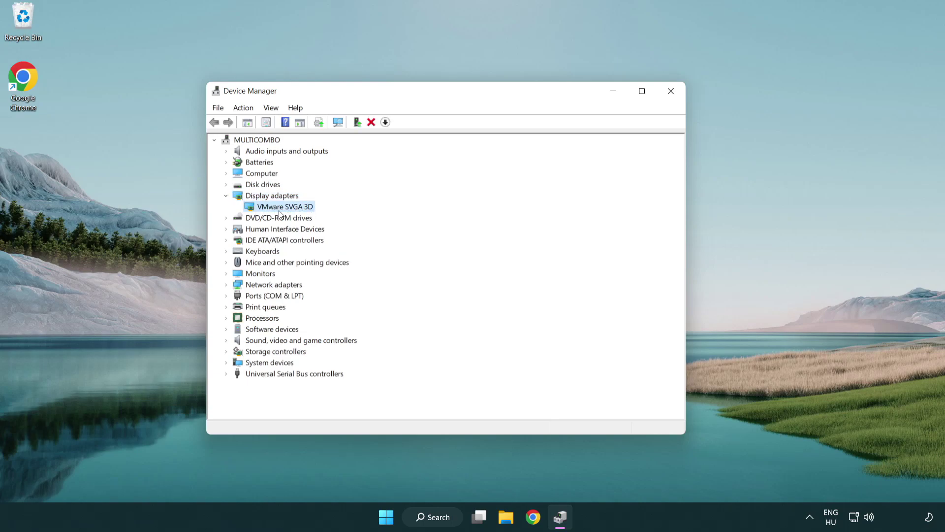
{"action": "right_click", "coordinate": [282, 211]}
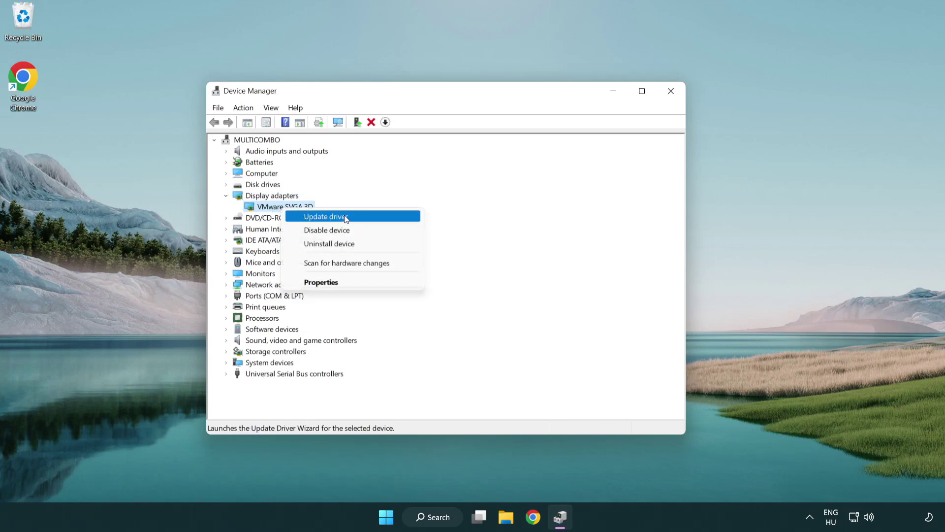
Search automatically for a VMware SVGA 3D driver, confirm the best is installed, and close Device Manager.
{"action": "left_click", "coordinate": [373, 216]}
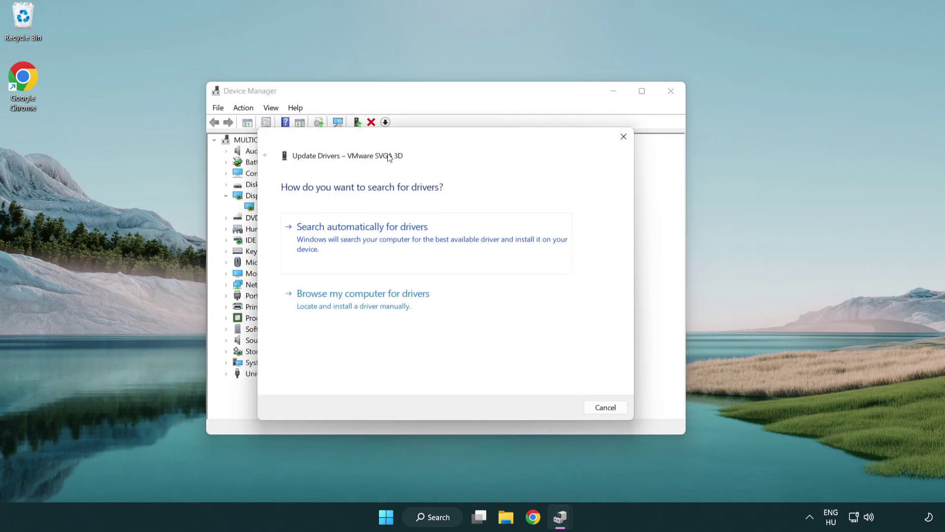
{"action": "left_click_drag", "start_coordinate": [426, 142], "coordinate": [446, 136]}
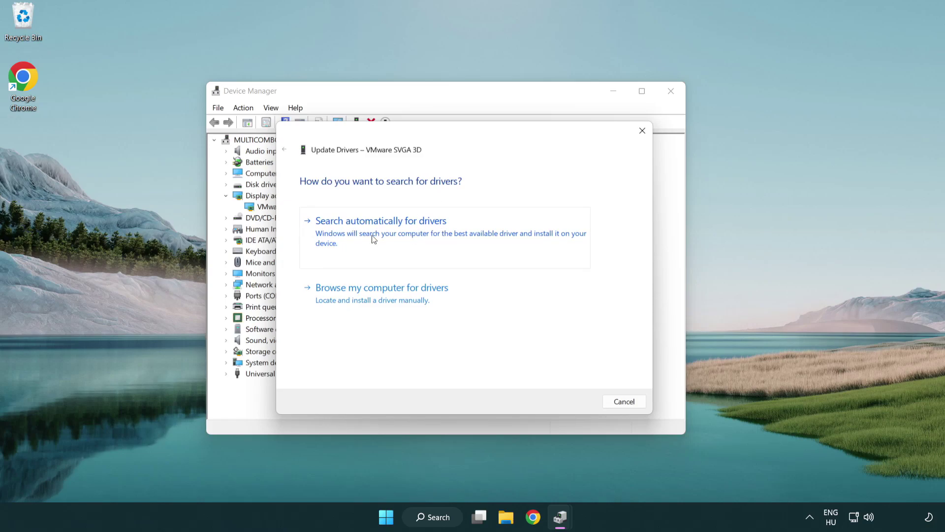
{"action": "left_click", "coordinate": [415, 230]}
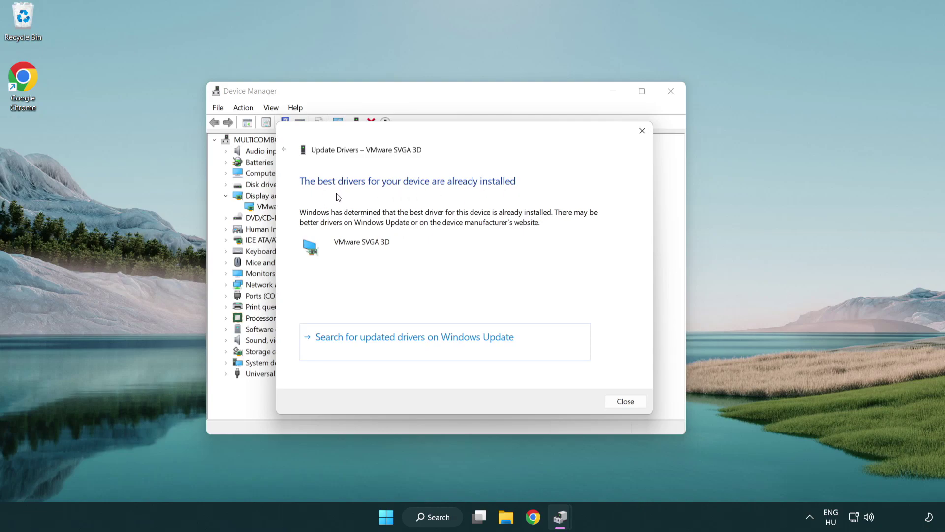
{"action": "left_click", "coordinate": [627, 403]}
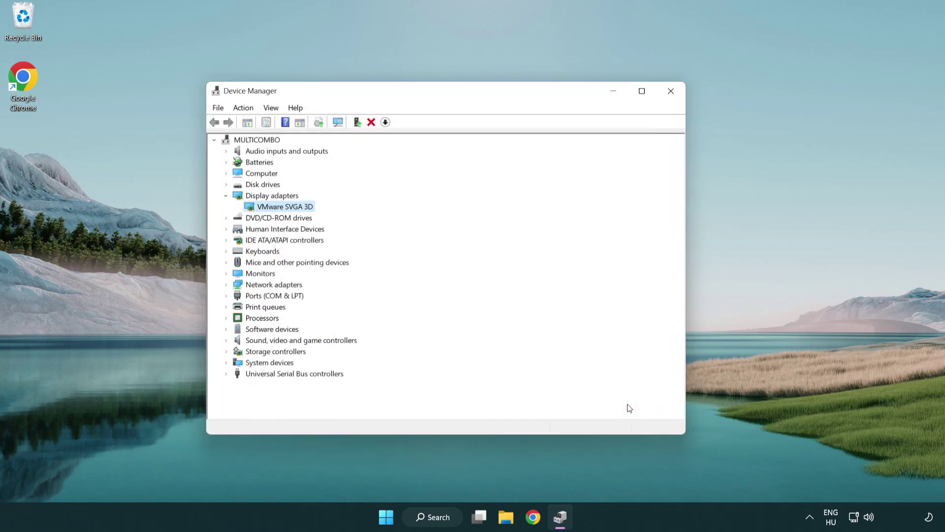
{"action": "left_click", "coordinate": [672, 91]}
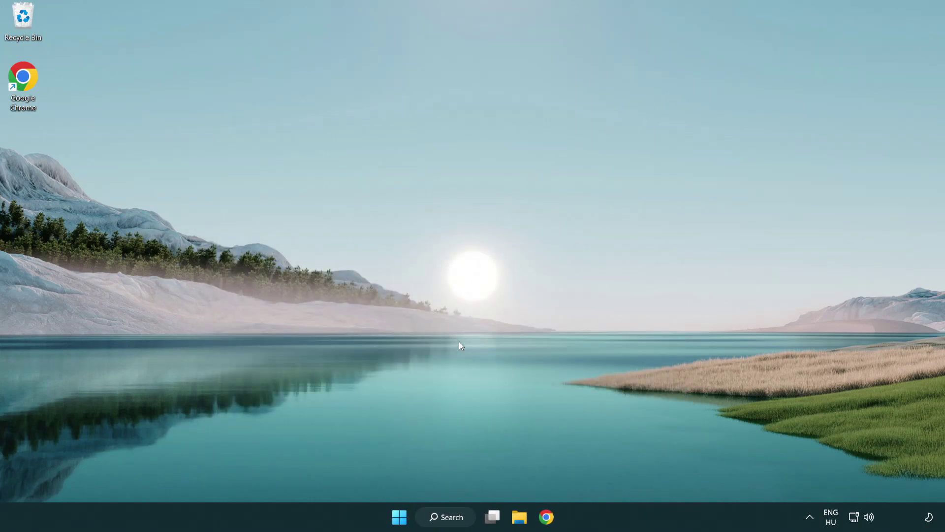
Search Windows for 'update' and open the Windows Update settings page.
{"action": "left_click", "coordinate": [456, 517]}
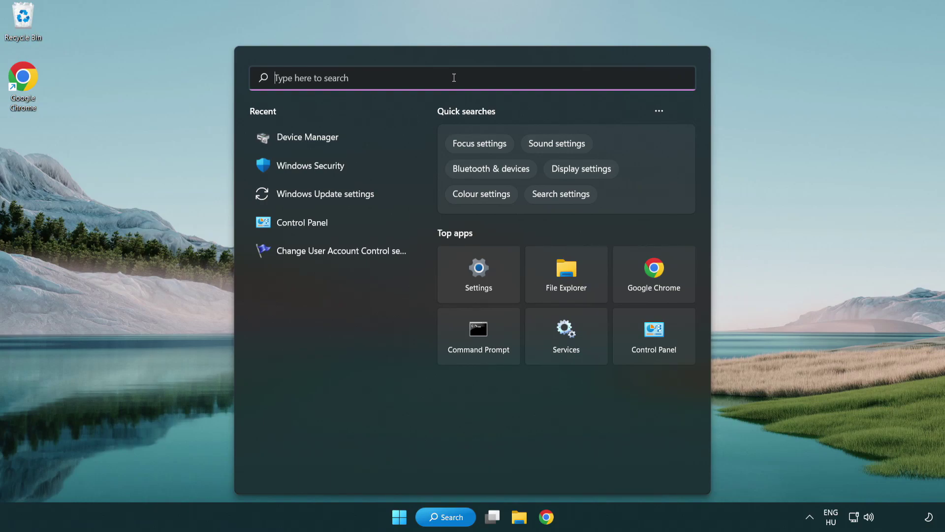
{"action": "type", "text": "update"}
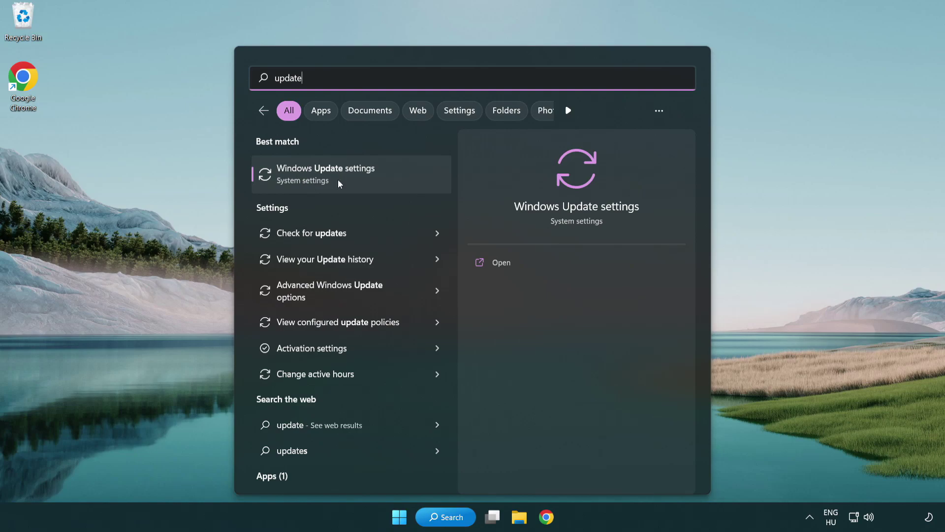
{"action": "left_click", "coordinate": [370, 182]}
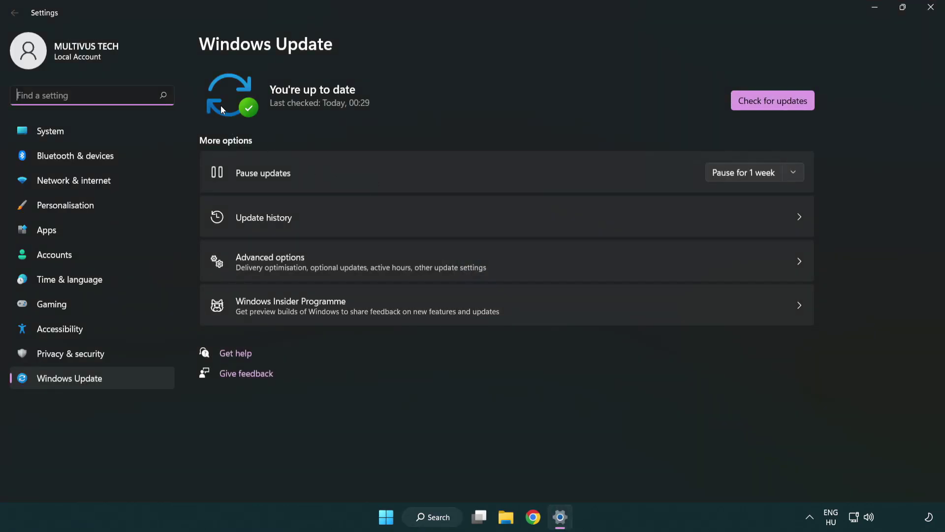
Run Check for updates until it reports 'You're up to date', then close Settings.
{"action": "left_click", "coordinate": [792, 105]}
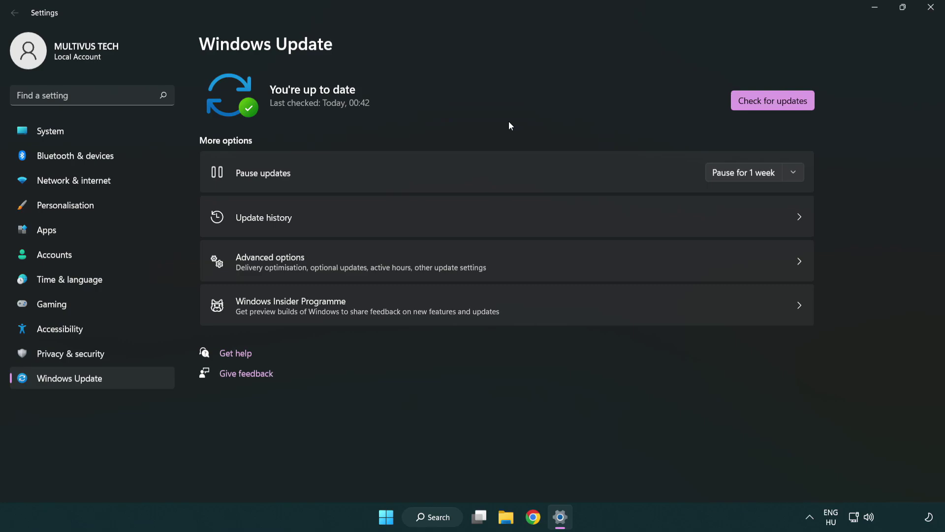
{"action": "left_click", "coordinate": [931, 8]}
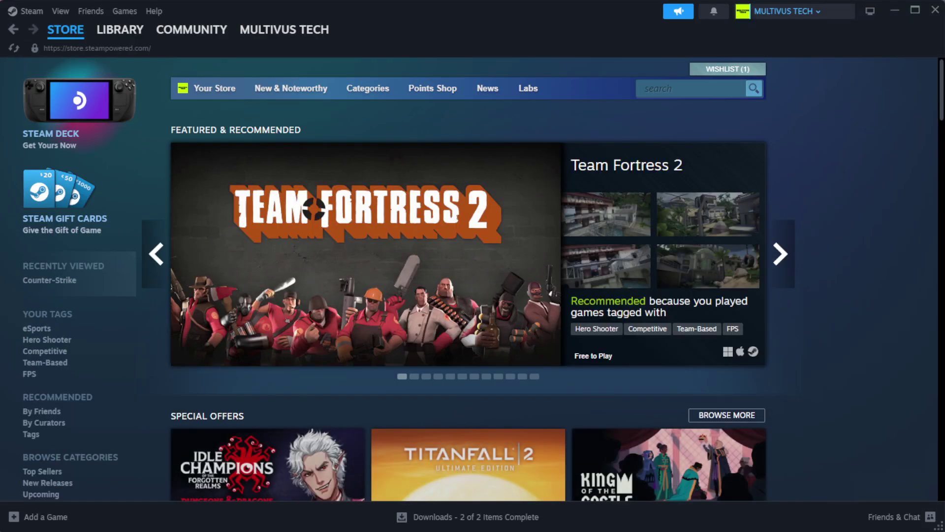
Go to Steam's Library Home and show the options for YOUR NOT WORKING GAME under Favorites.
{"action": "mouse_move", "coordinate": [137, 35]}
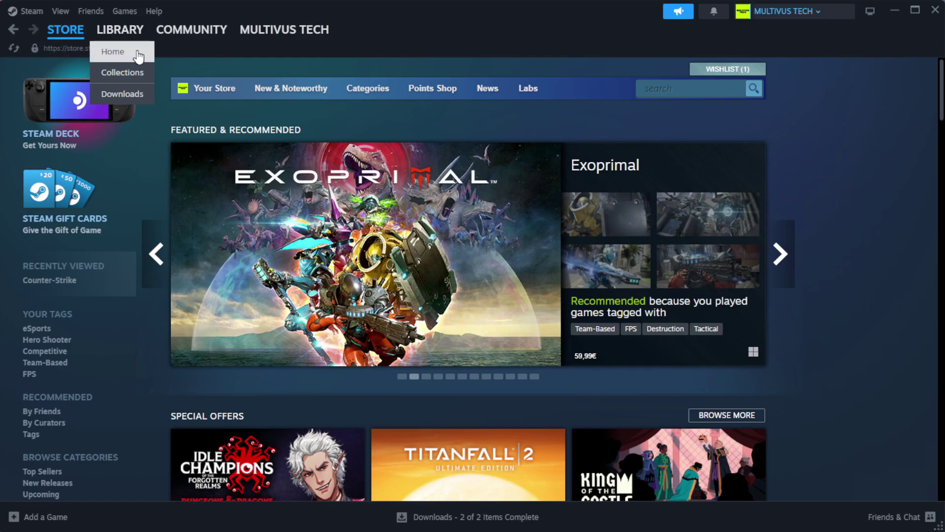
{"action": "left_click", "coordinate": [137, 55]}
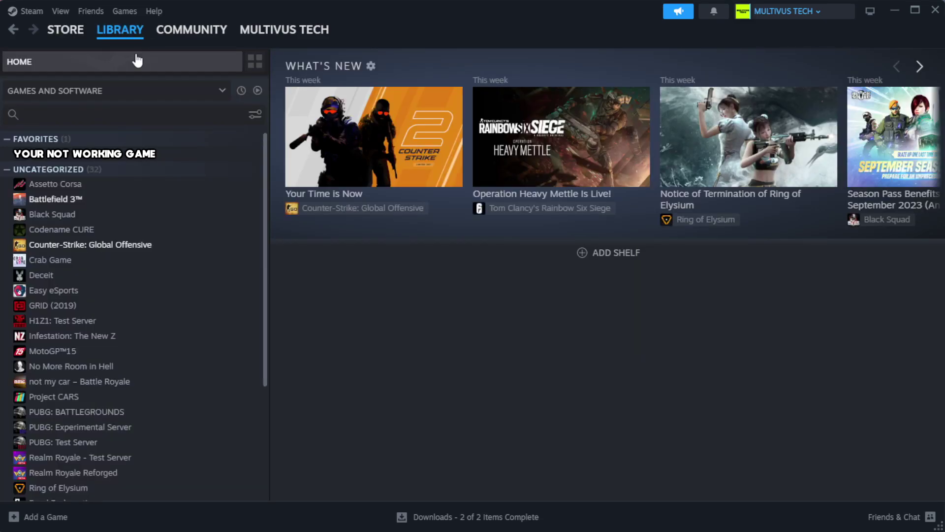
{"action": "right_click", "coordinate": [233, 161]}
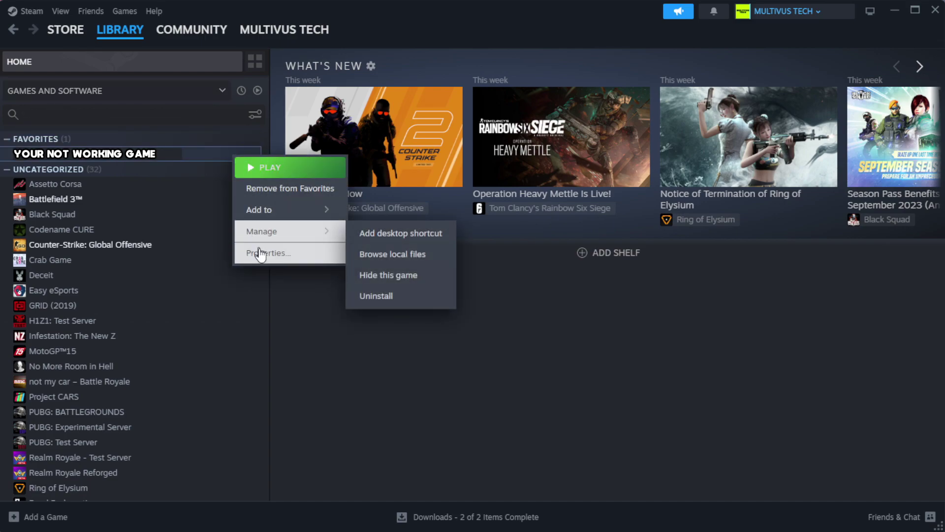
Verify the game's files from Properties > Installed Files, with all 1039 files validated.
{"action": "left_click", "coordinate": [295, 255]}
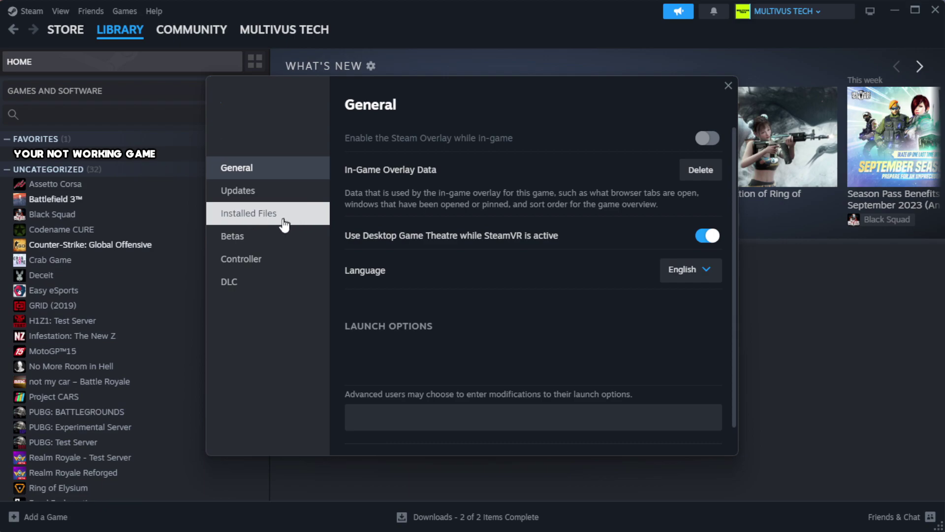
{"action": "left_click", "coordinate": [311, 224]}
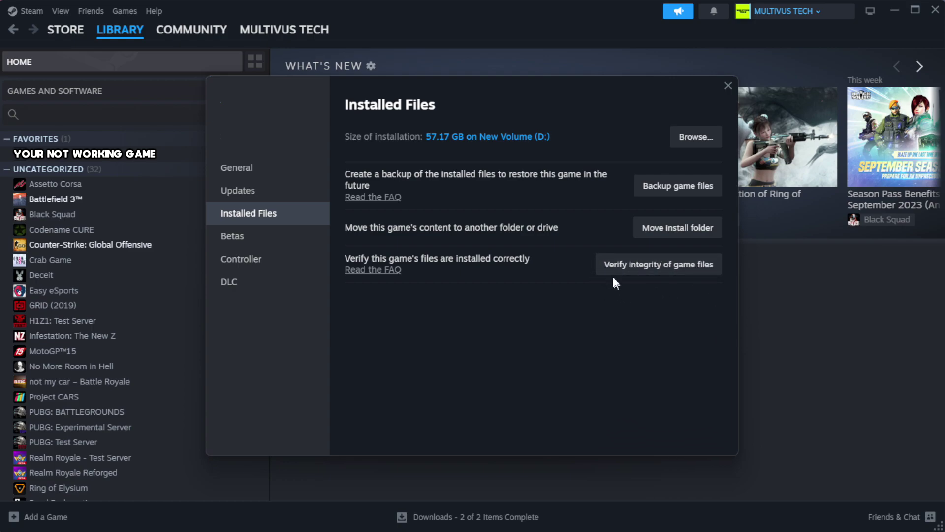
{"action": "left_click", "coordinate": [664, 271]}
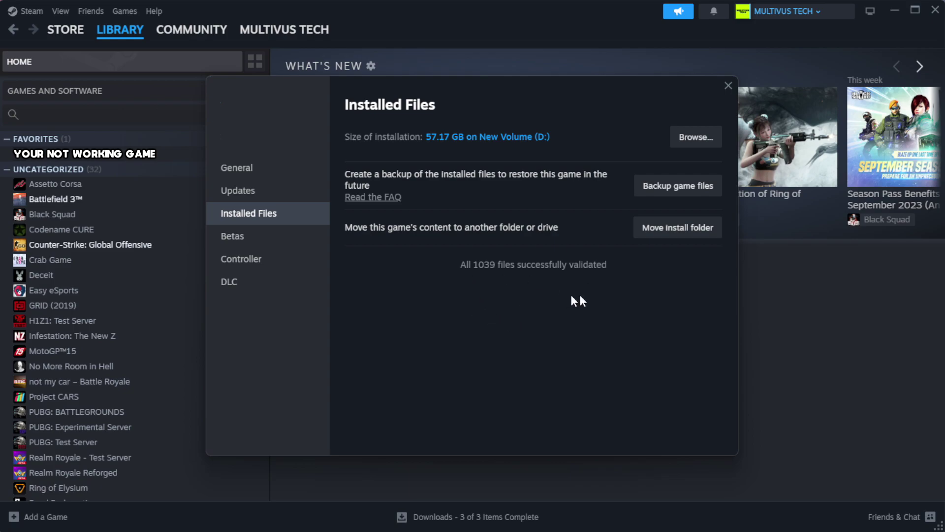
Browse the game's install folder in File Explorer and show the YOUR NOT WORKING GAME shortcut's options.
{"action": "left_click", "coordinate": [695, 138]}
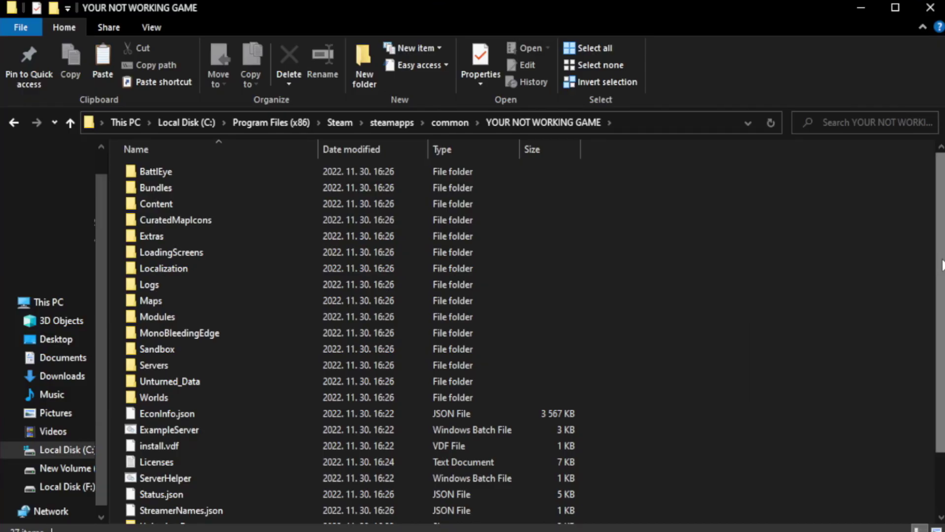
{"action": "left_click_drag", "start_coordinate": [941, 292], "coordinate": [943, 351]}
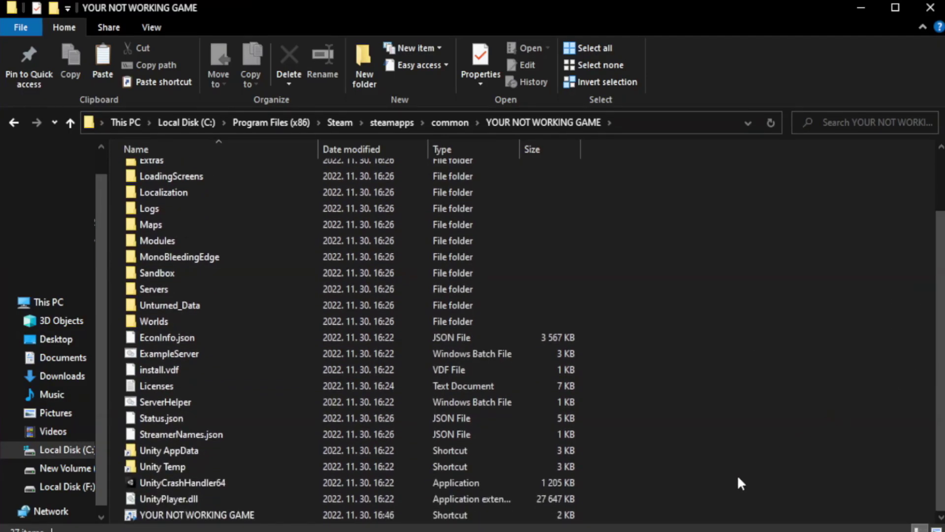
{"action": "left_click", "coordinate": [340, 516]}
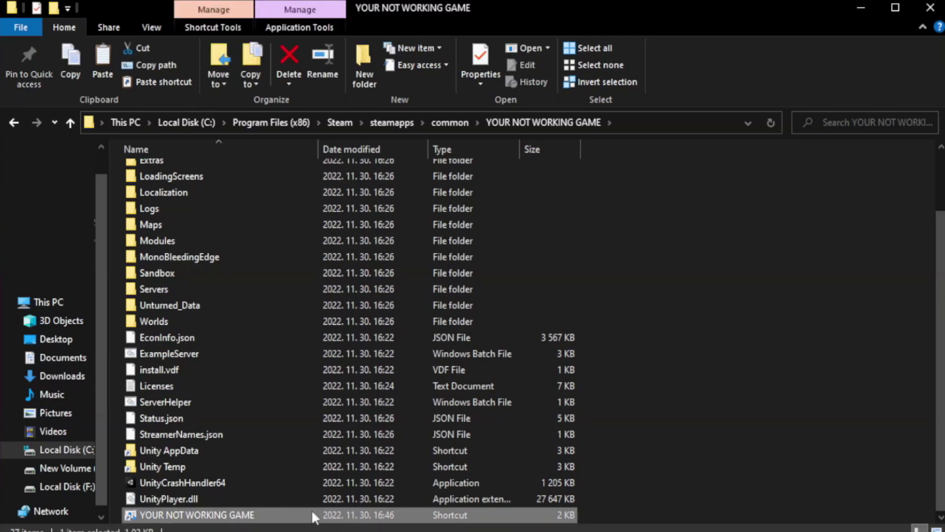
{"action": "right_click", "coordinate": [315, 512]}
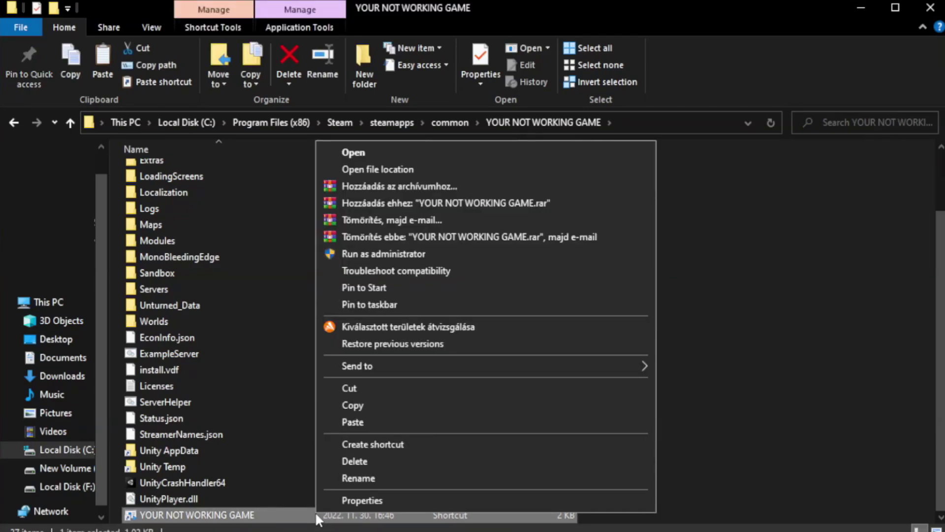
Set the shortcut to Windows 8 compatibility, run as administrator, fullscreen optimizations disabled, and apply.
{"action": "left_click", "coordinate": [483, 501]}
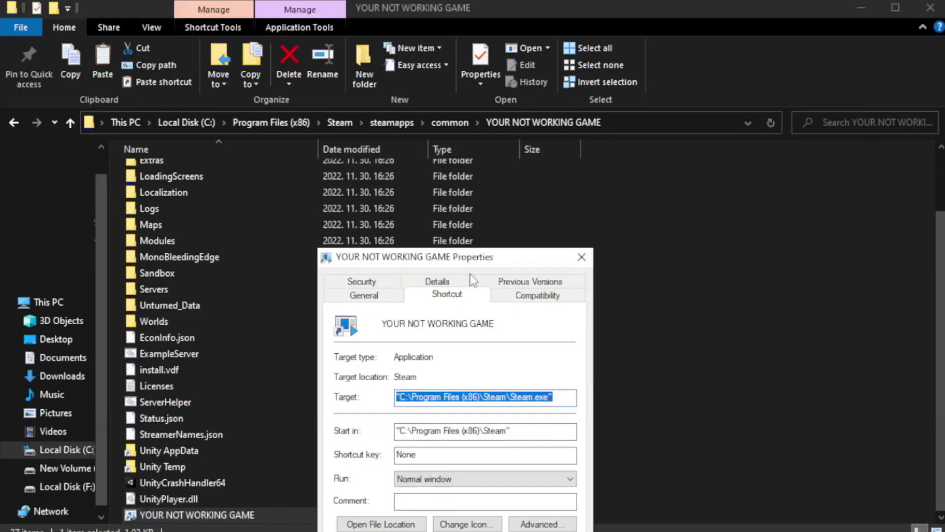
{"action": "left_click_drag", "start_coordinate": [474, 261], "coordinate": [474, 96]}
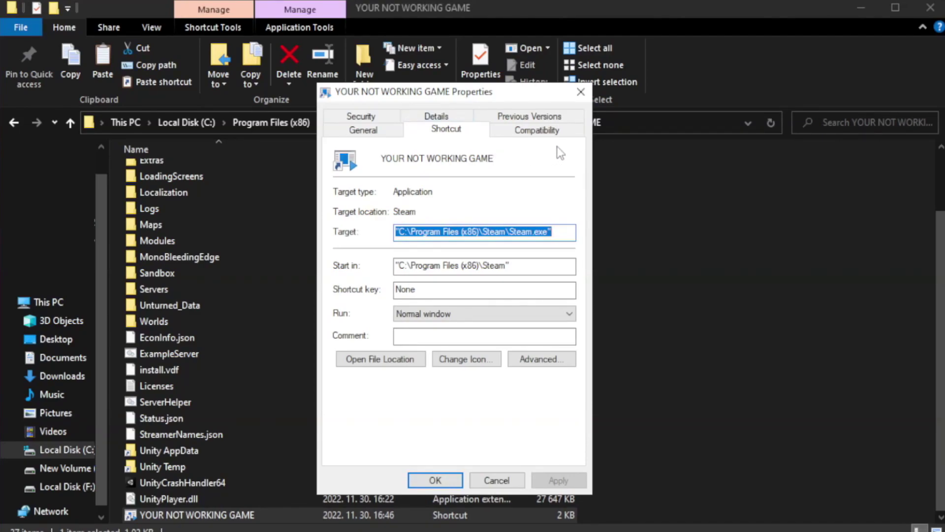
{"action": "left_click", "coordinate": [532, 132]}
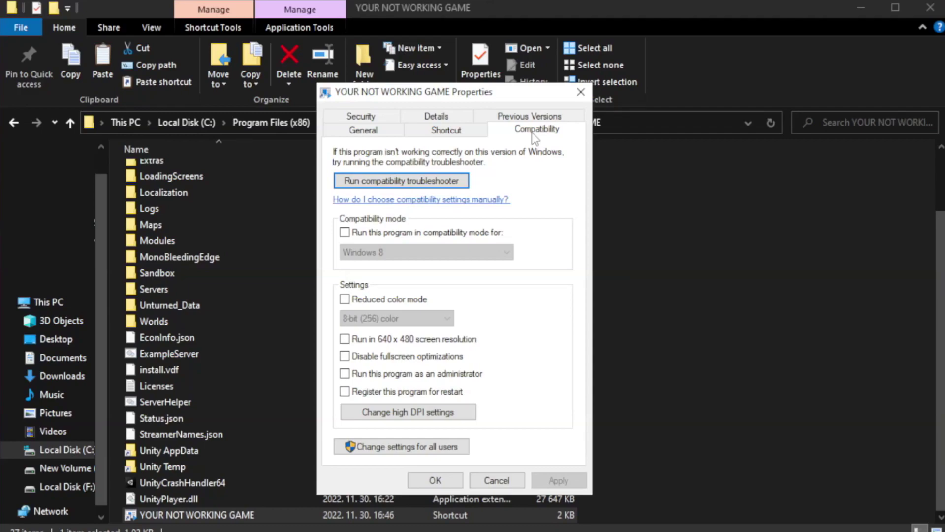
{"action": "left_click", "coordinate": [374, 231]}
{"action": "left_click", "coordinate": [407, 252]}
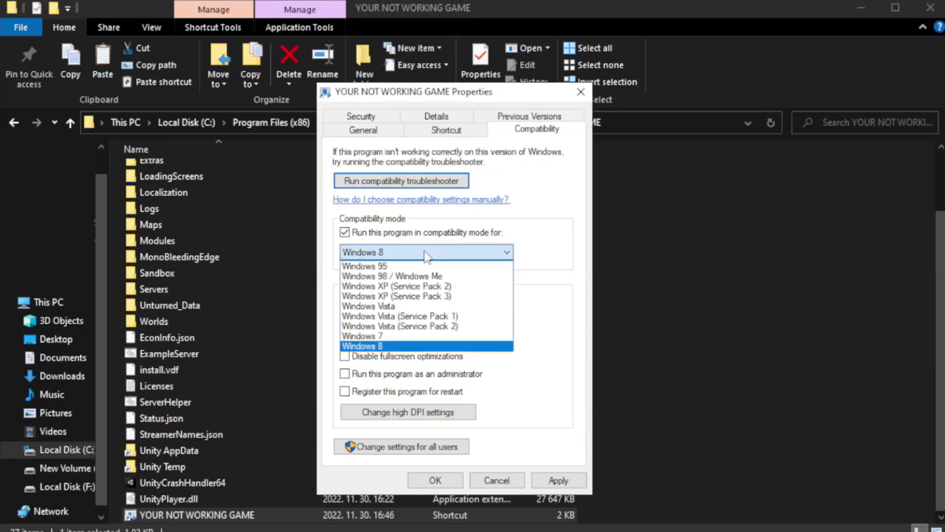
{"action": "left_click", "coordinate": [401, 346]}
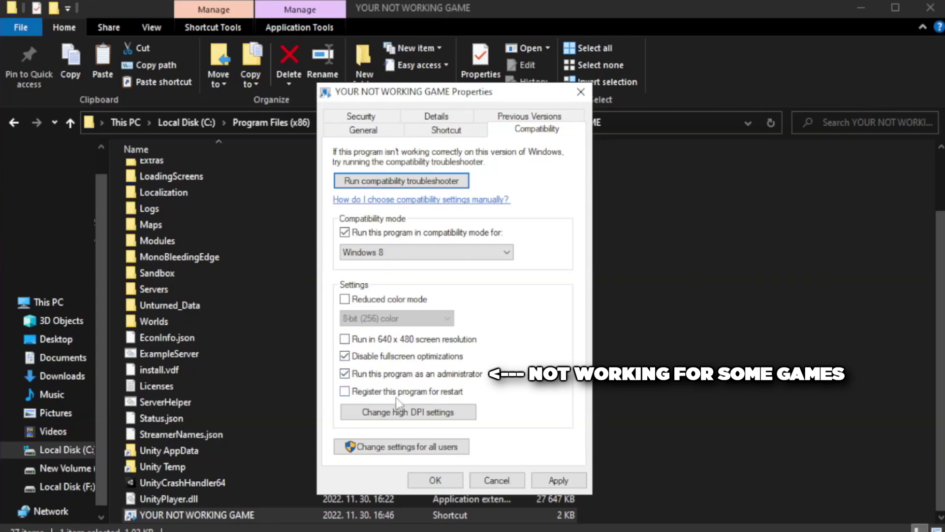
{"action": "left_click", "coordinate": [552, 484]}
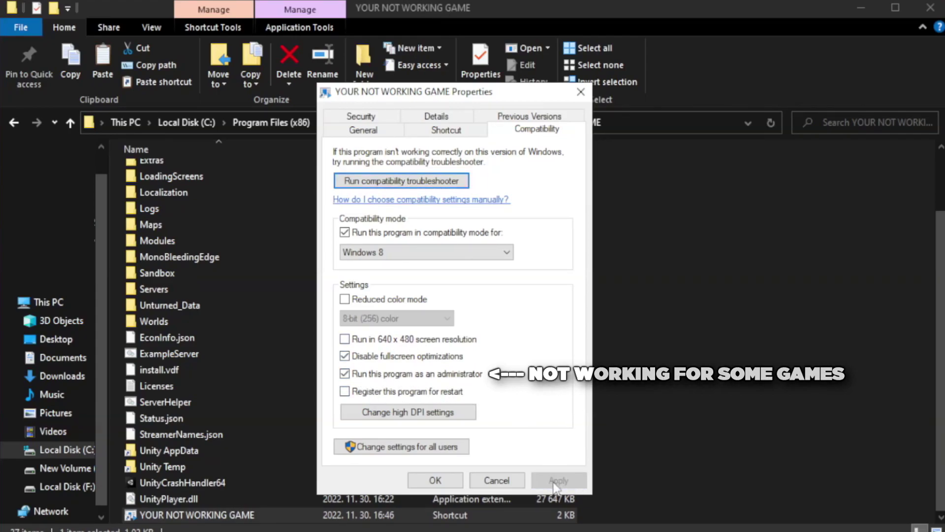
{"action": "left_click", "coordinate": [434, 481]}
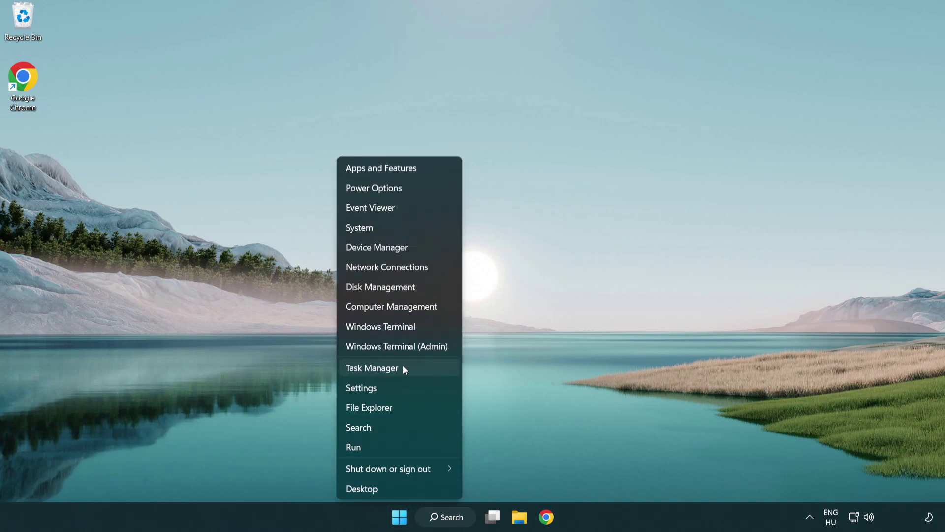
Disable Terminal, Phone Link, Cortana and Windows Security notifications at startup in Task Manager, then close it.
{"action": "left_click", "coordinate": [417, 373]}
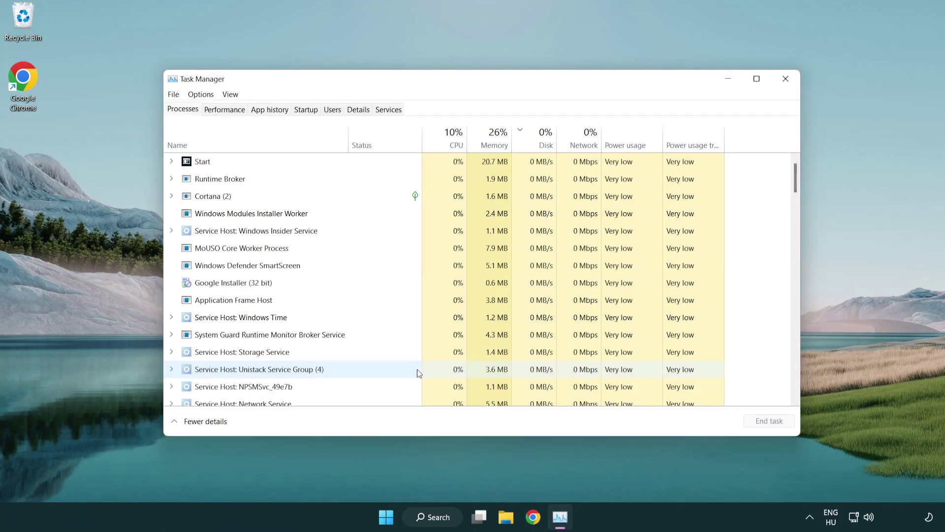
{"action": "left_click", "coordinate": [309, 110]}
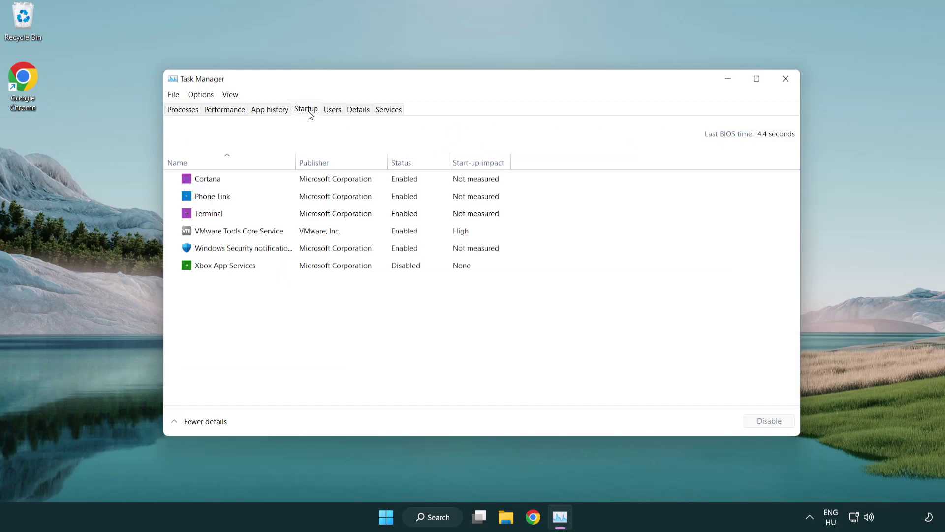
{"action": "left_click", "coordinate": [302, 213]}
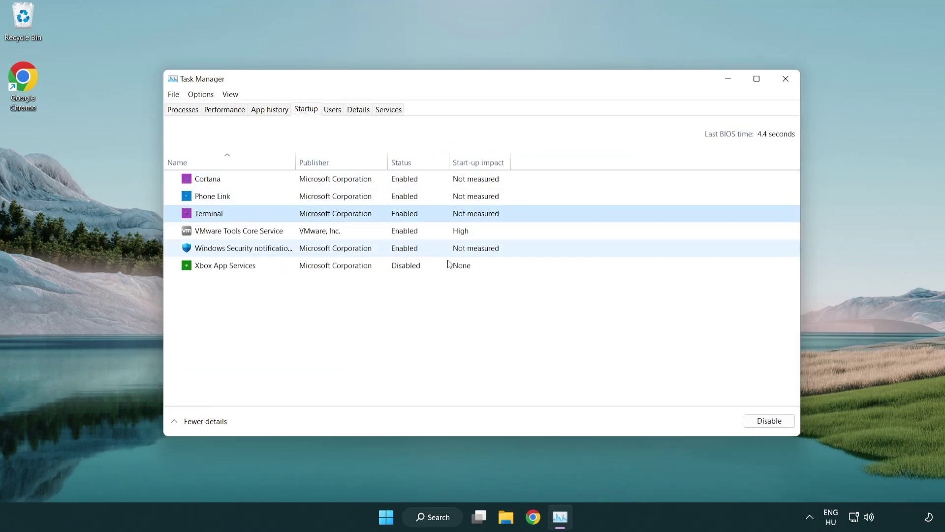
{"action": "left_click", "coordinate": [762, 421]}
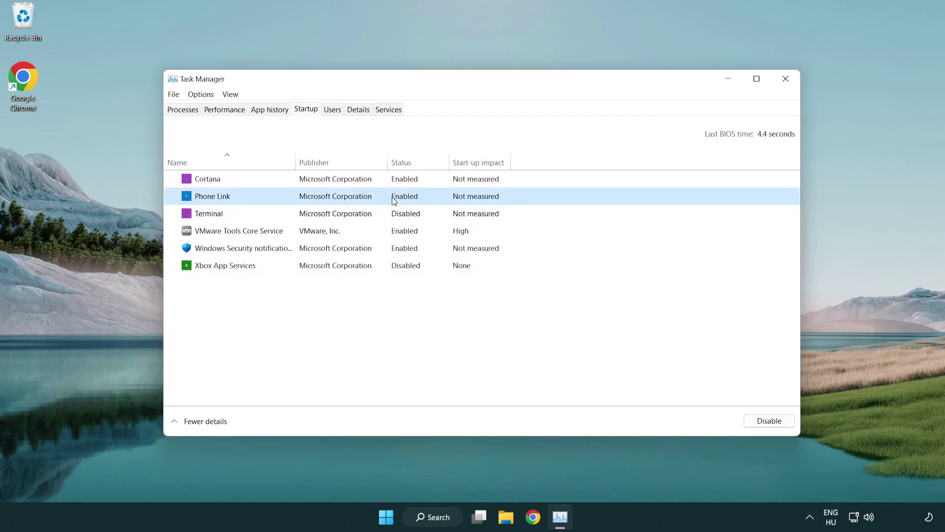
{"action": "left_click", "coordinate": [770, 421]}
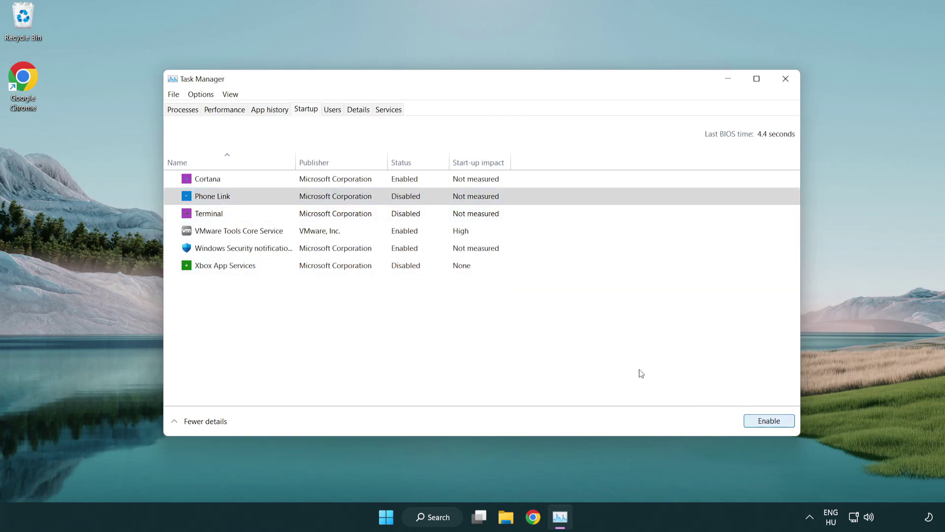
{"action": "left_click", "coordinate": [338, 184]}
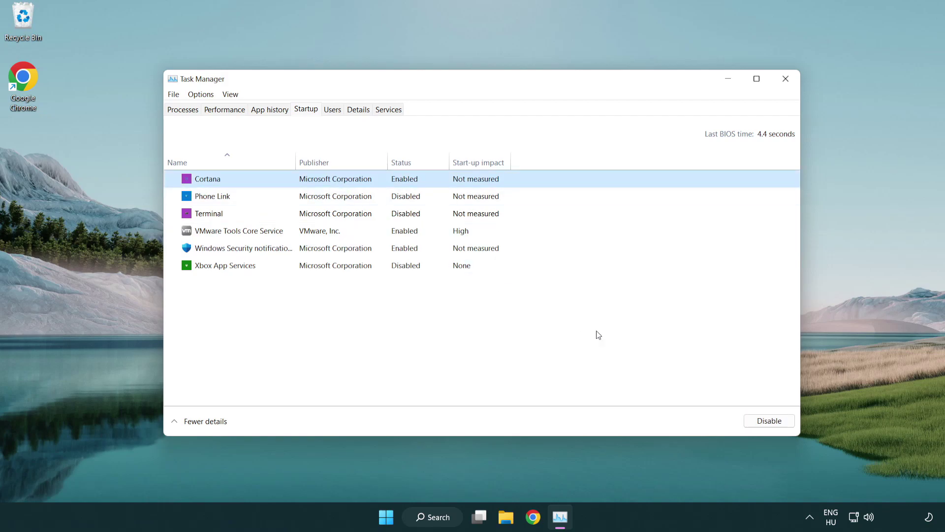
{"action": "left_click", "coordinate": [766, 421]}
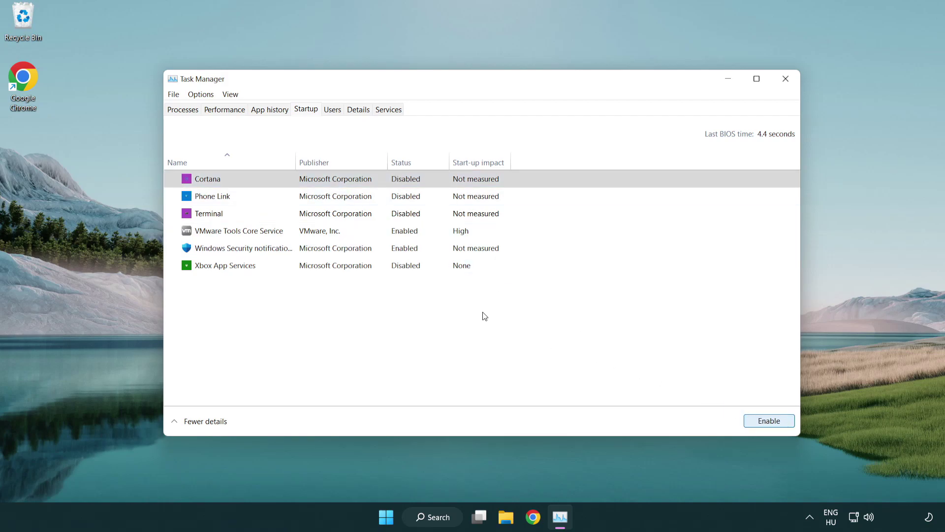
{"action": "left_click", "coordinate": [450, 252]}
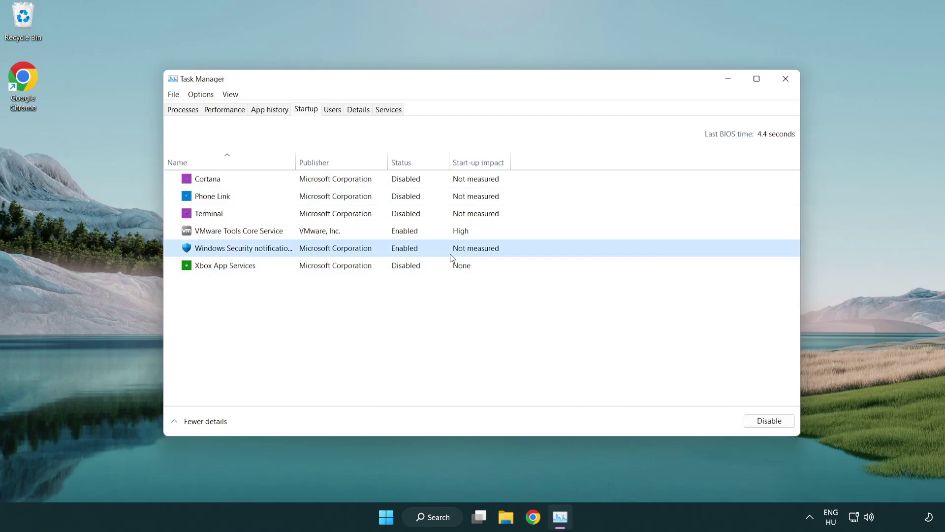
{"action": "left_click", "coordinate": [765, 425]}
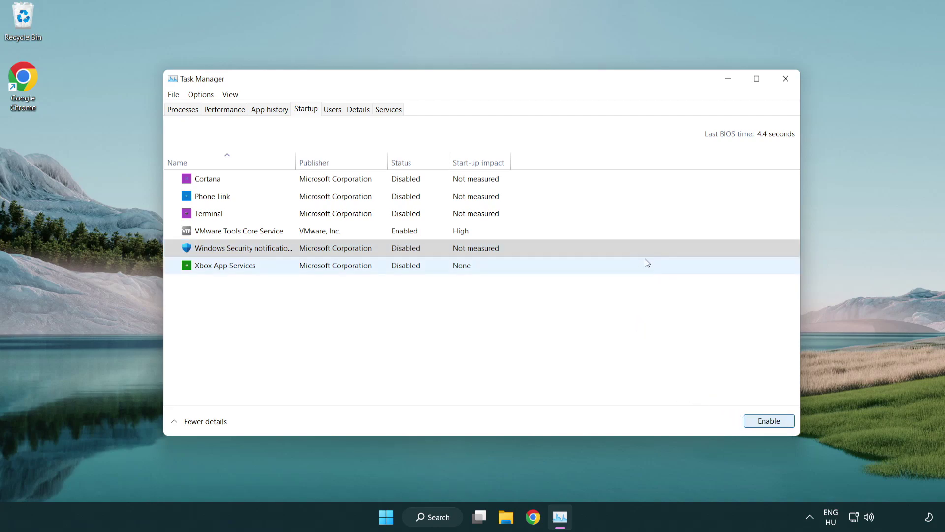
{"action": "left_click", "coordinate": [786, 80]}
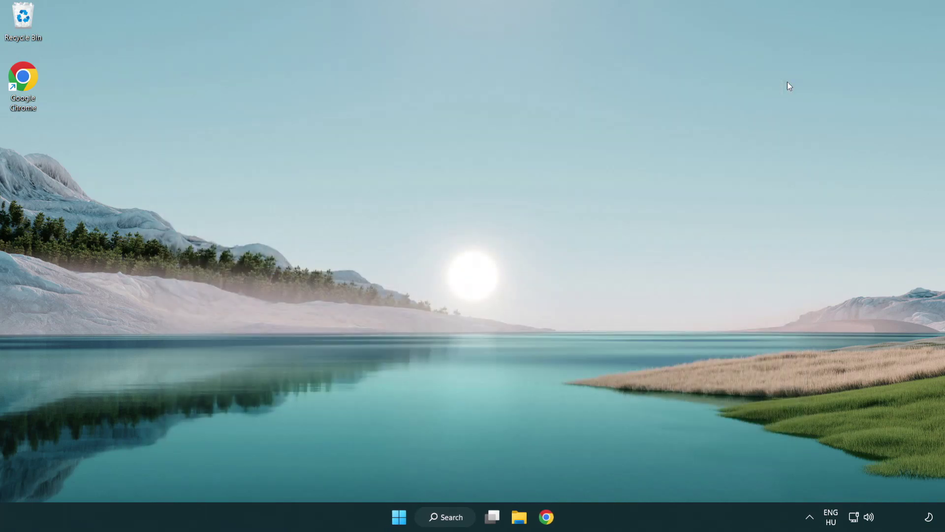
Download the DirectX End-User Runtime web installer and launch dxwebsetup.exe.
{"action": "left_click", "coordinate": [546, 517]}
{"action": "scroll", "coordinate": [391, 415], "scroll_direction": "up", "scroll_amount": 2}
{"action": "scroll", "coordinate": [391, 415], "scroll_direction": "up", "scroll_amount": 1}
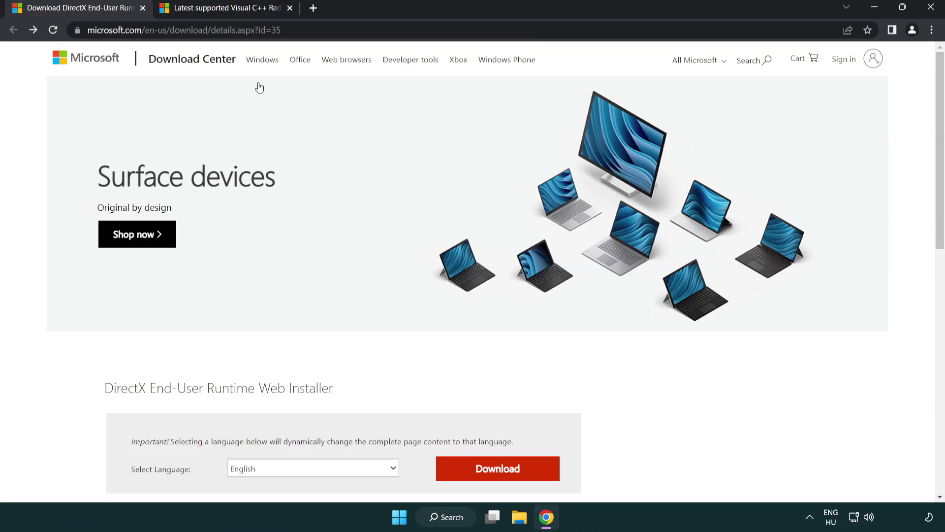
{"action": "left_click", "coordinate": [408, 31]}
{"action": "left_click", "coordinate": [408, 32]}
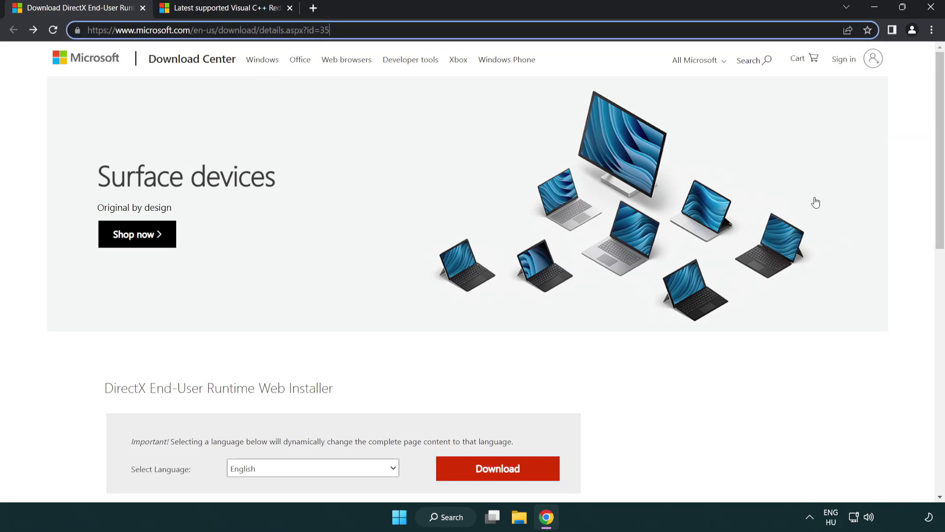
{"action": "left_click", "coordinate": [906, 214]}
{"action": "left_click_drag", "start_coordinate": [939, 214], "coordinate": [938, 274]}
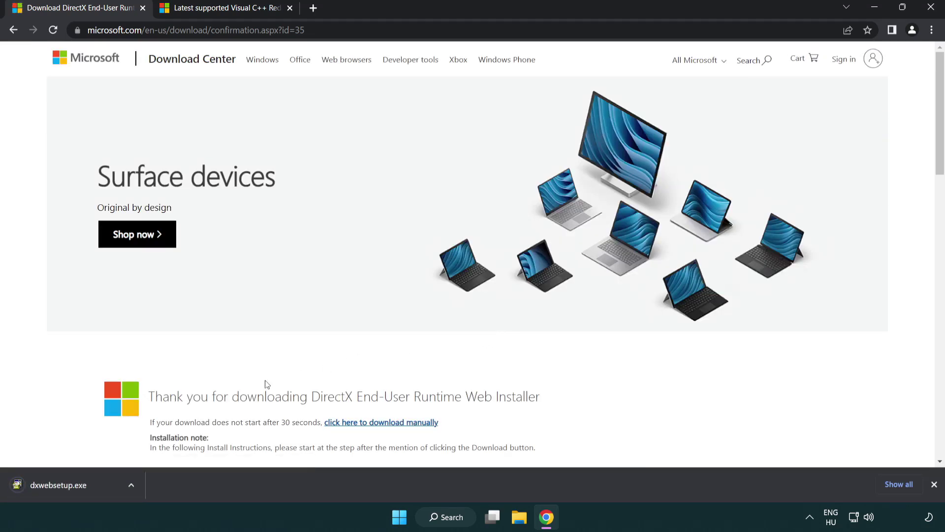
{"action": "left_click", "coordinate": [61, 486]}
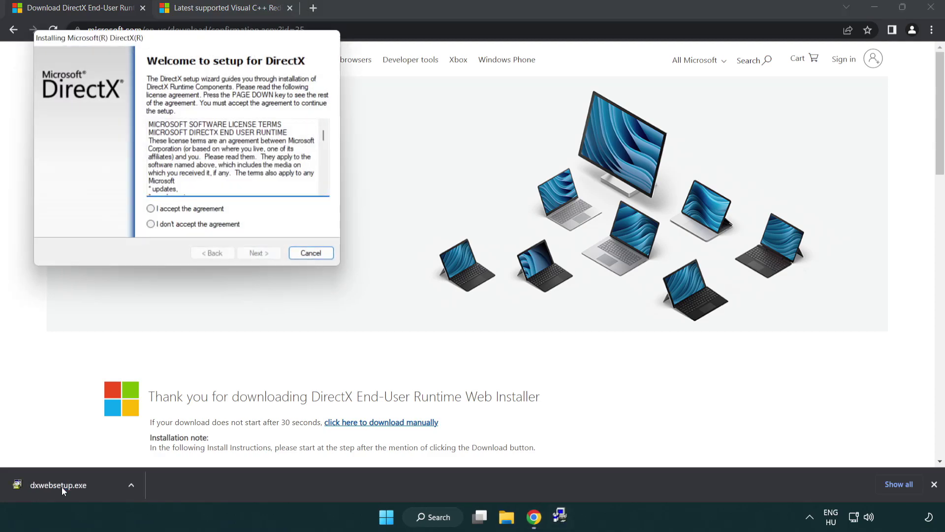
Accept the DirectX licence, decline the Bing Bar, and finish setup, which finds DirectX up to date.
{"action": "left_click_drag", "start_coordinate": [143, 43], "coordinate": [415, 149]}
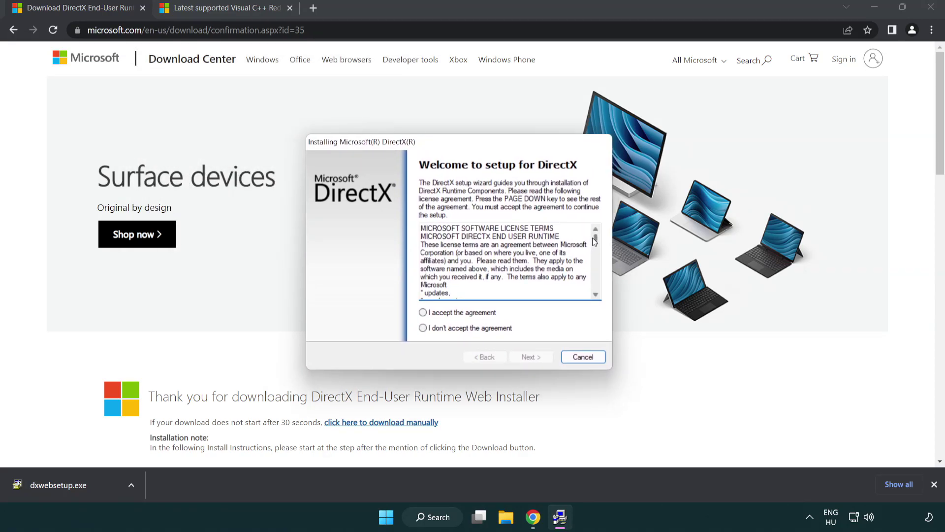
{"action": "left_click_drag", "start_coordinate": [596, 242], "coordinate": [596, 286]}
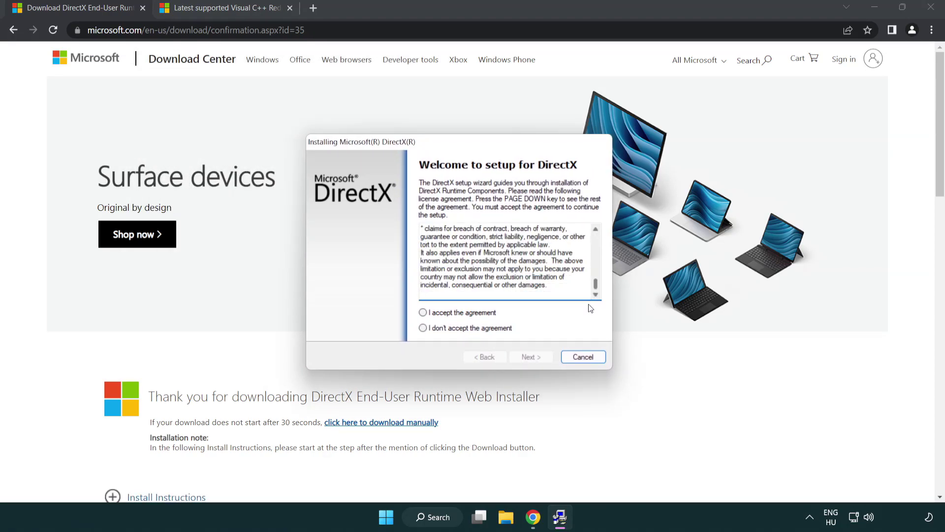
{"action": "left_click", "coordinate": [423, 313]}
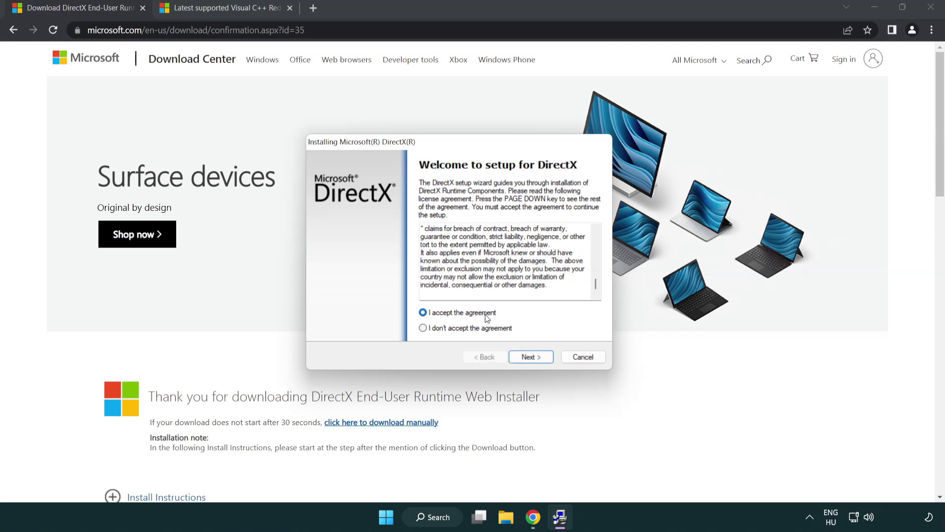
{"action": "left_click", "coordinate": [533, 358]}
{"action": "left_click", "coordinate": [416, 271]}
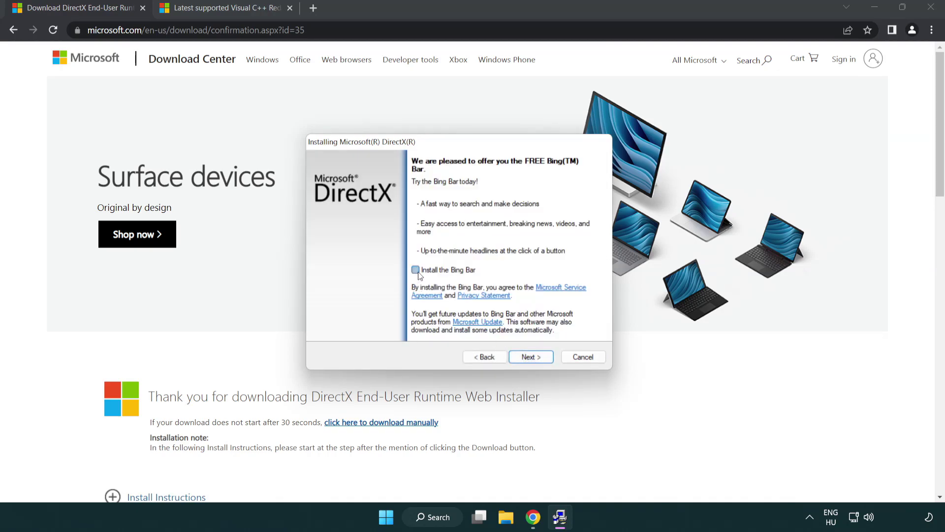
{"action": "left_click", "coordinate": [535, 358]}
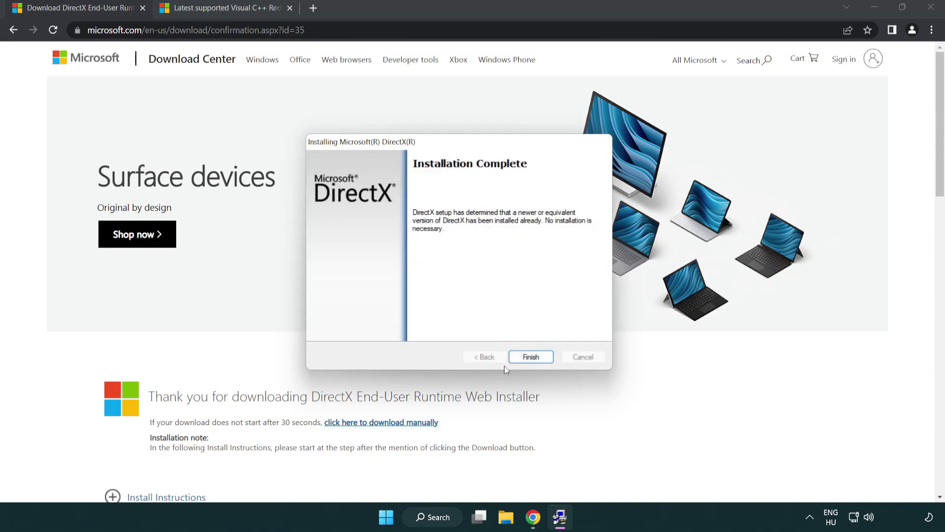
{"action": "left_click", "coordinate": [531, 355]}
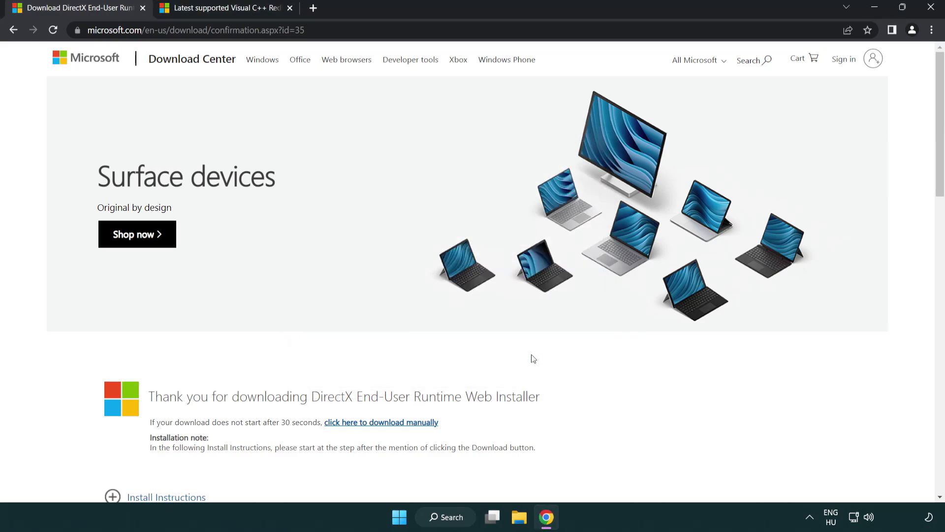
Close the DirectX tab, download the ARM64 and x64 Visual C++ redistributables, and open VC_redist.arm64.exe.
{"action": "left_click", "coordinate": [143, 8]}
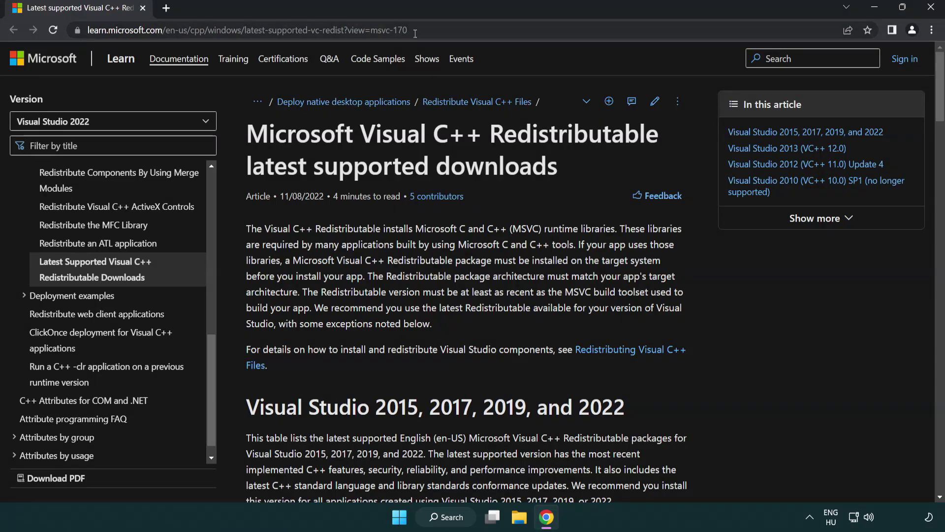
{"action": "left_click_drag", "start_coordinate": [436, 31], "coordinate": [503, 51]}
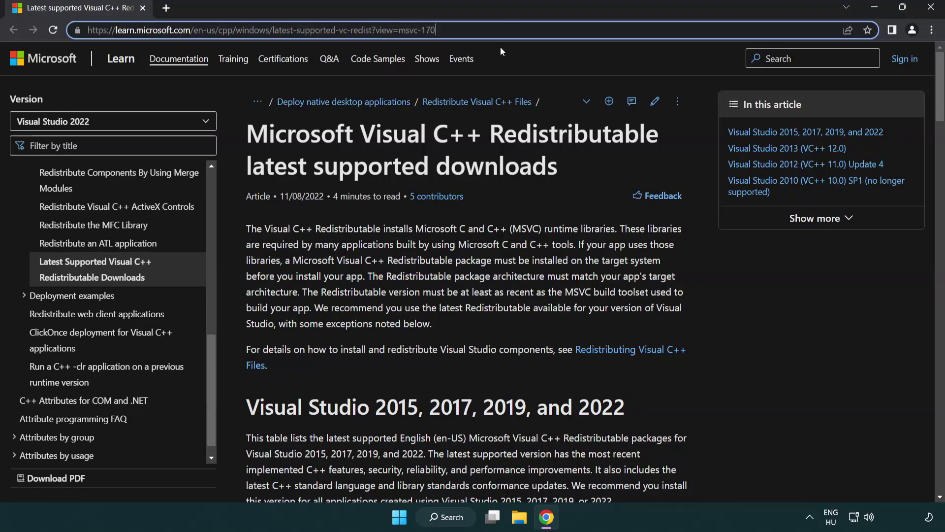
{"action": "left_click", "coordinate": [486, 162]}
{"action": "scroll", "coordinate": [487, 162], "scroll_direction": "down", "scroll_amount": 6}
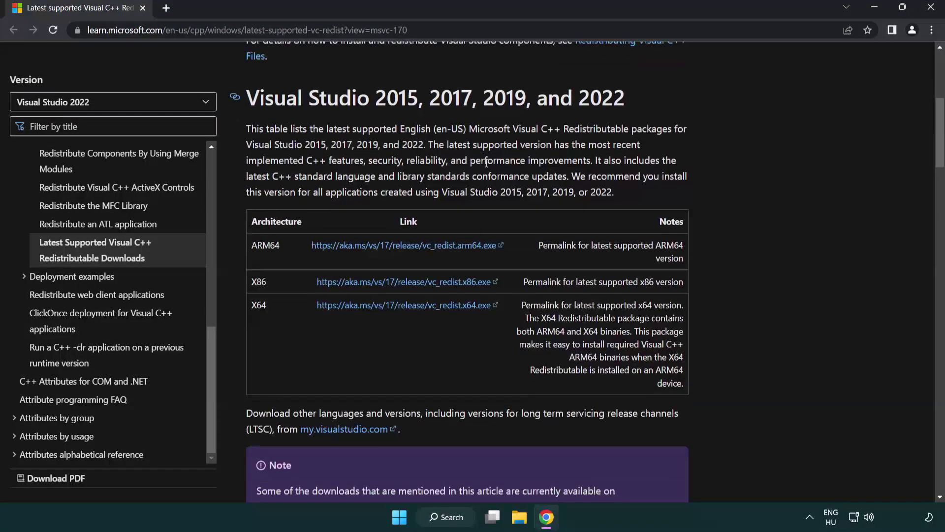
{"action": "left_click", "coordinate": [386, 249]}
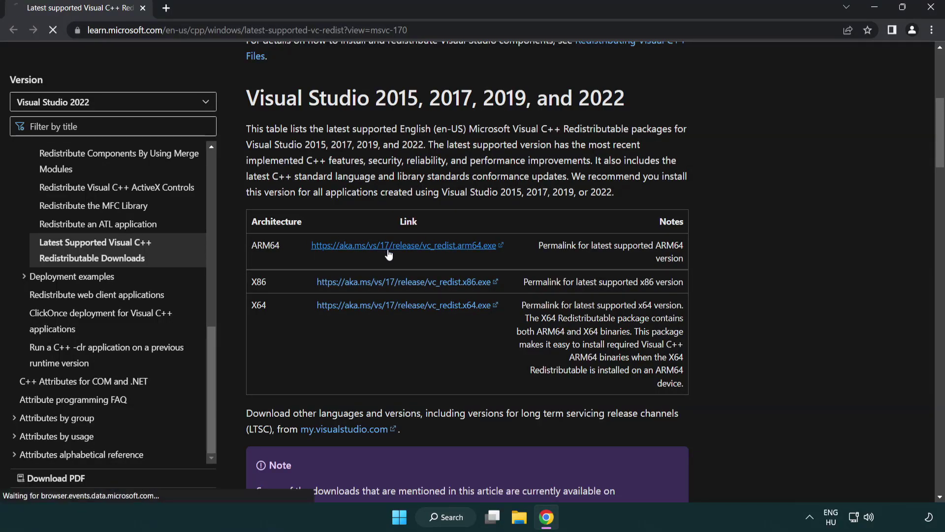
{"action": "left_click", "coordinate": [397, 306]}
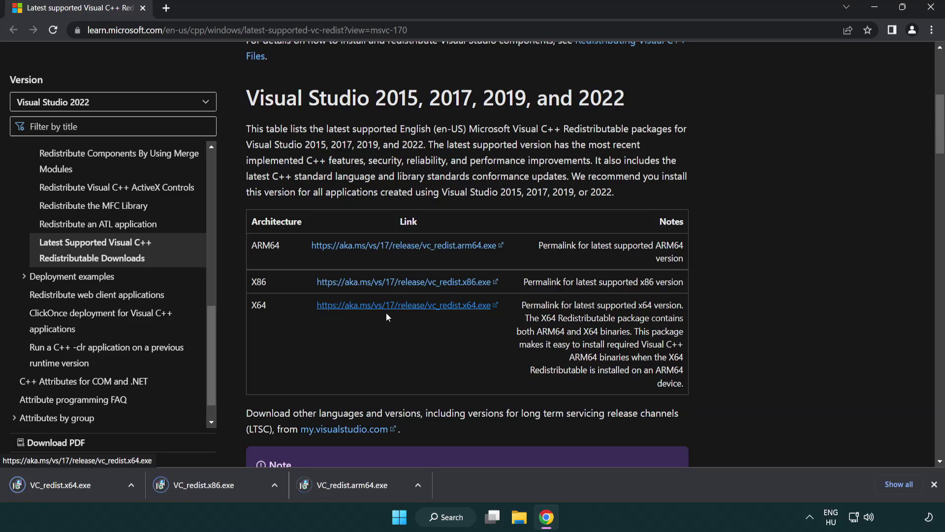
{"action": "left_click", "coordinate": [361, 492]}
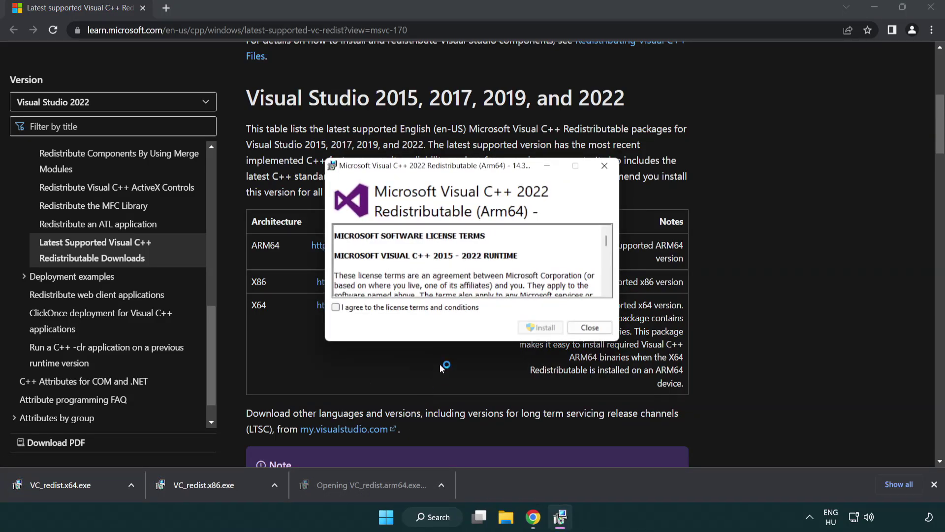
Agree to the licence terms and attempt the ARM64 redistributable install, dismissing it when it fails.
{"action": "left_click_drag", "start_coordinate": [603, 239], "coordinate": [611, 286]}
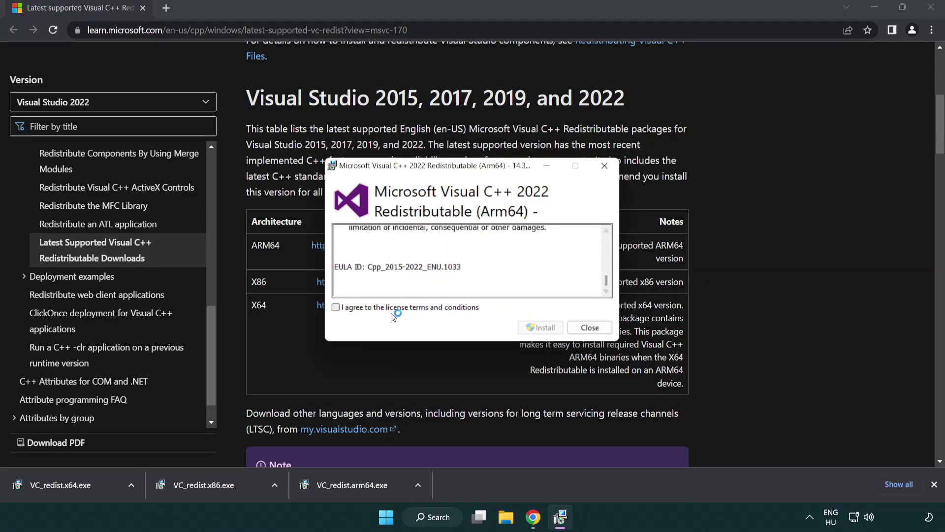
{"action": "left_click", "coordinate": [341, 308]}
{"action": "left_click", "coordinate": [527, 327]}
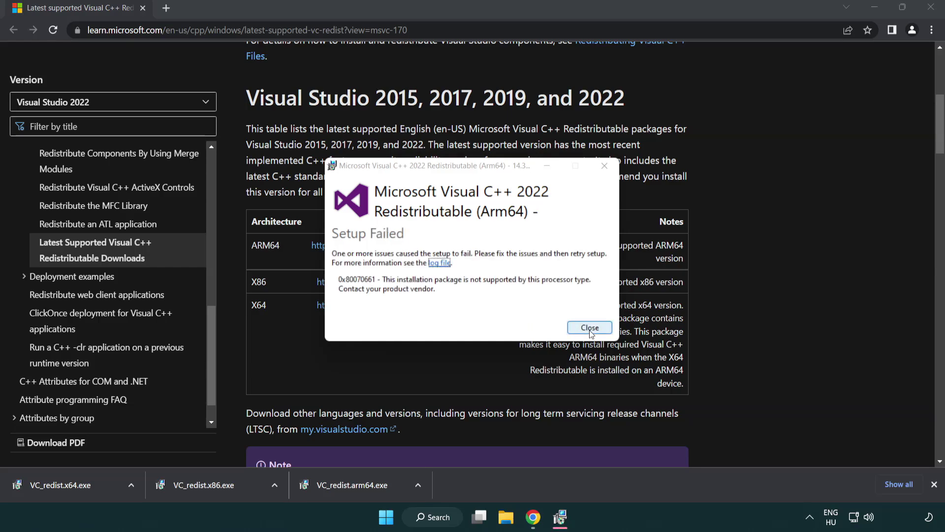
{"action": "left_click", "coordinate": [590, 328]}
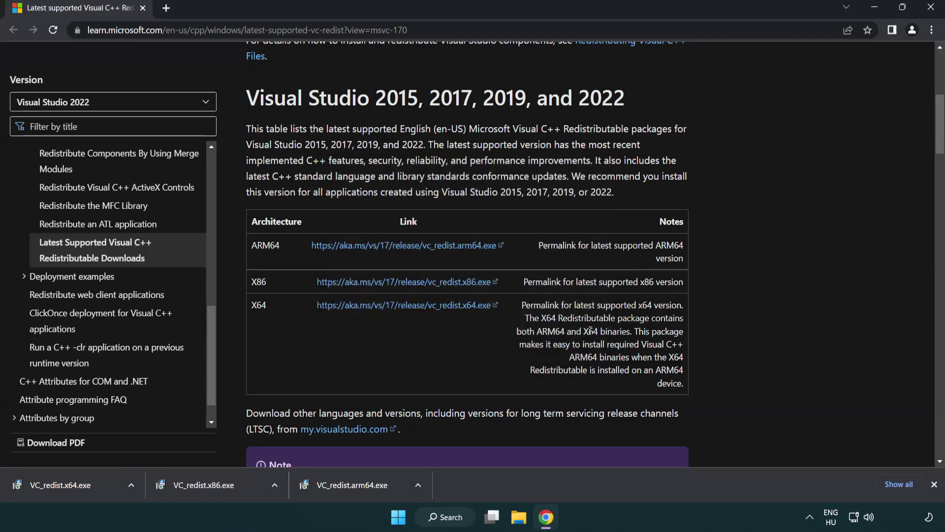
Install the x86 and x64 Visual C++ 2015-2022 redistributables without restarting, then close Chrome.
{"action": "left_click", "coordinate": [212, 490]}
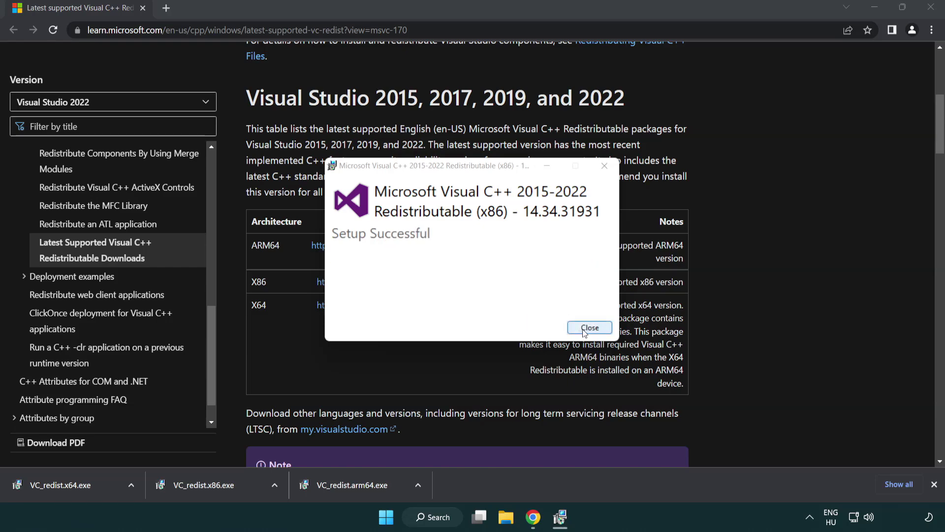
{"action": "left_click", "coordinate": [590, 328]}
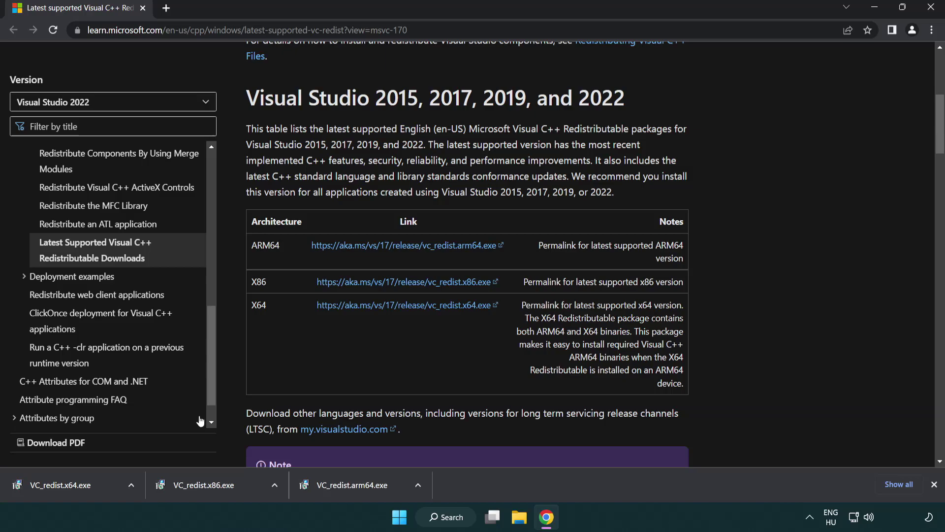
{"action": "left_click", "coordinate": [71, 485]}
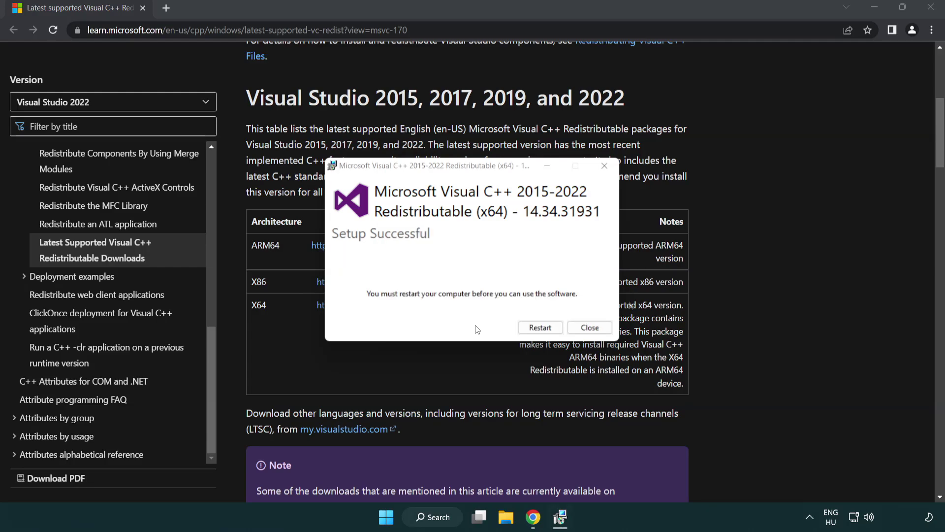
{"action": "left_click", "coordinate": [599, 330]}
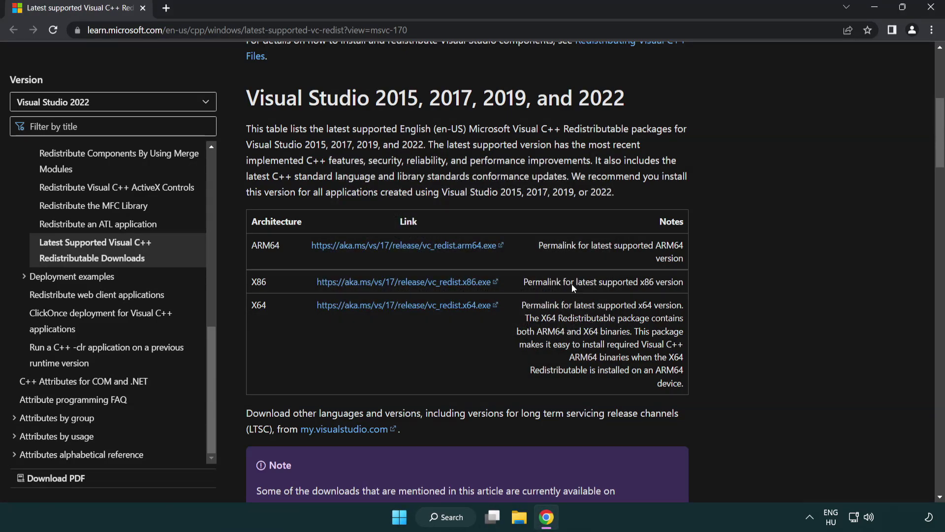
{"action": "left_click", "coordinate": [932, 8]}
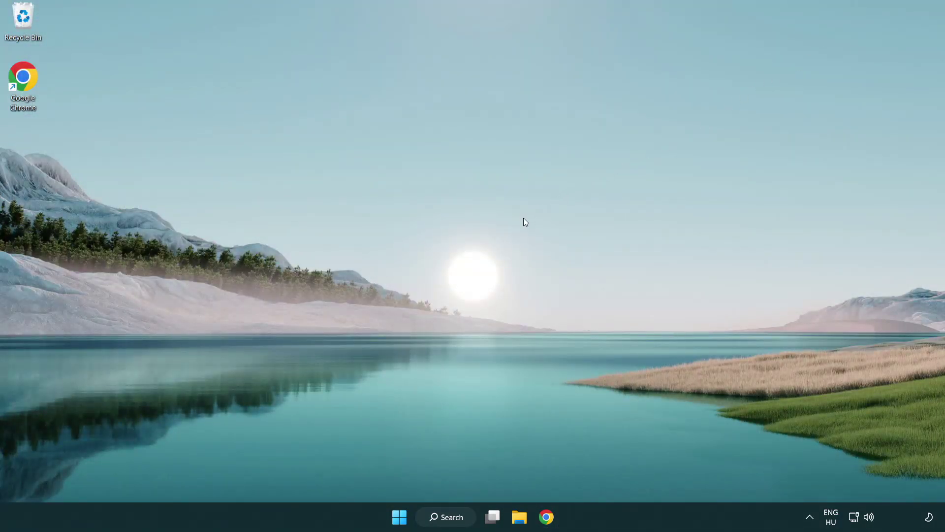
Search 'cmd', run Command Prompt as administrator, and centre its window.
{"action": "left_click", "coordinate": [439, 518]}
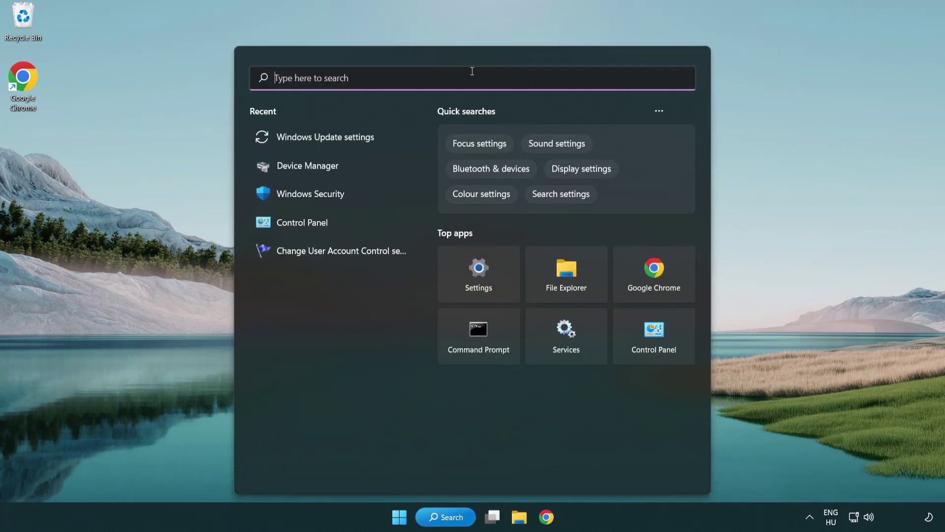
{"action": "type", "text": "cmd"}
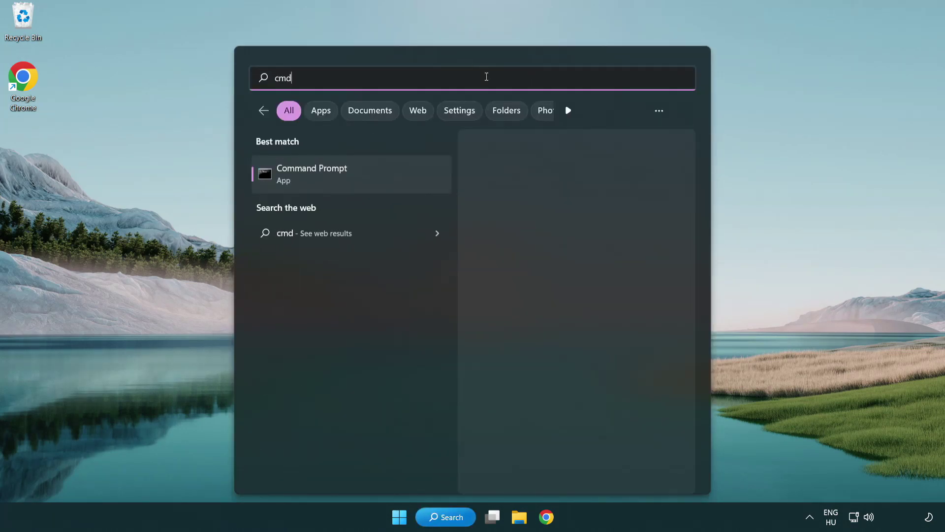
{"action": "right_click", "coordinate": [362, 179]}
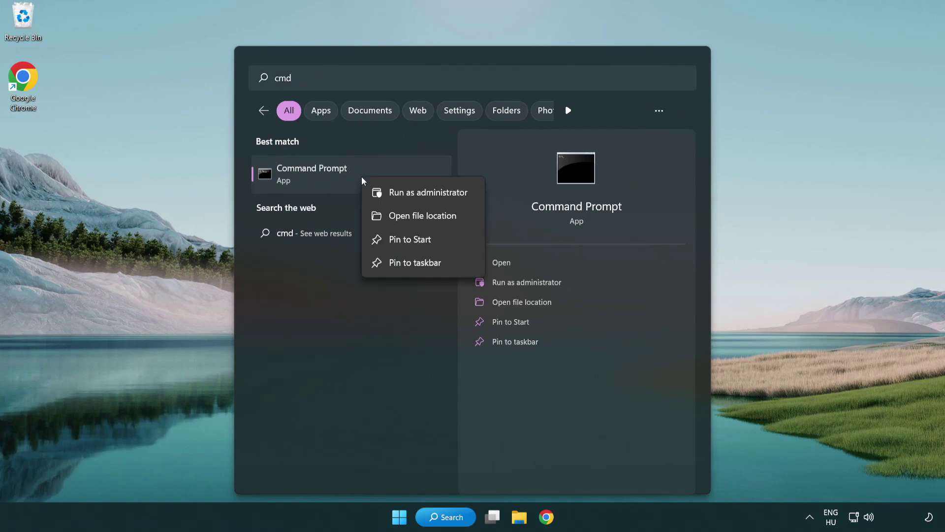
{"action": "left_click", "coordinate": [427, 193]}
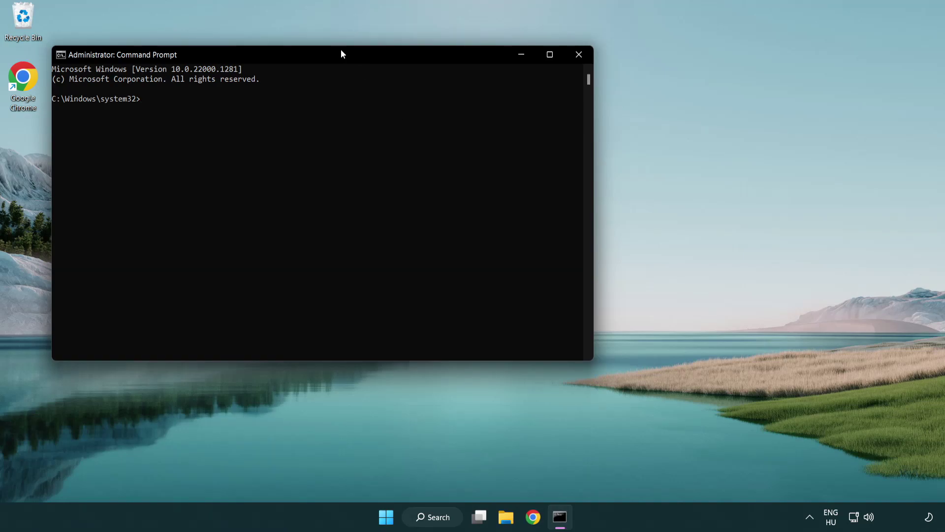
{"action": "left_click_drag", "start_coordinate": [342, 53], "coordinate": [475, 101]}
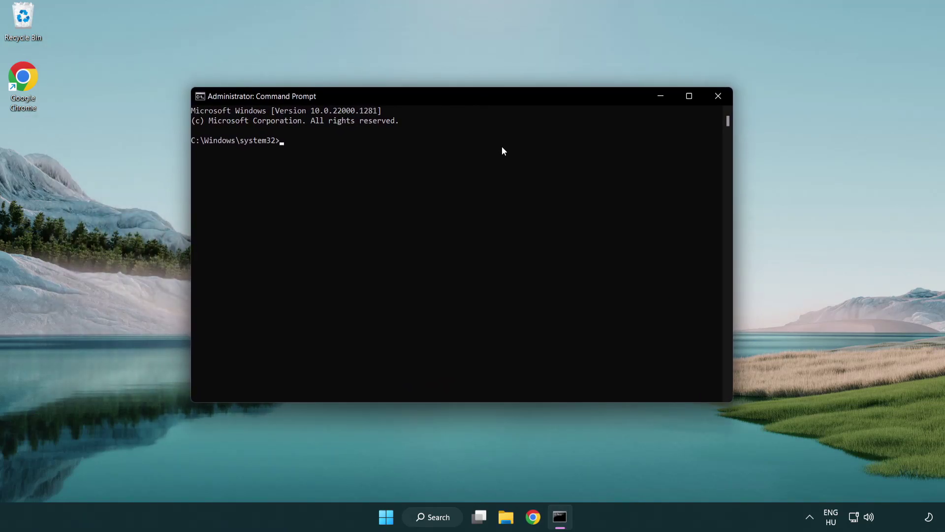
Run sfc /scannow in the administrator Command Prompt.
{"action": "type", "text": "sfc /"}
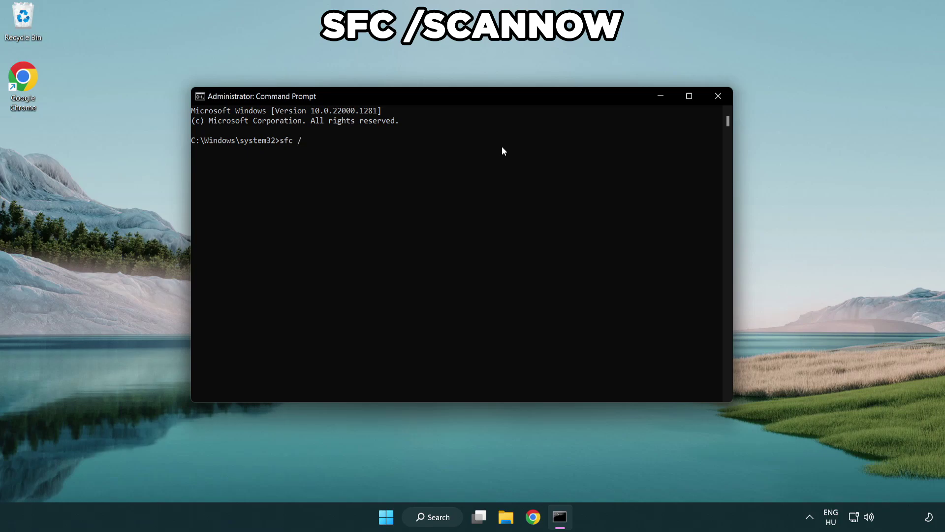
{"action": "type", "text": "scannow"}
{"action": "key", "text": "Return"}
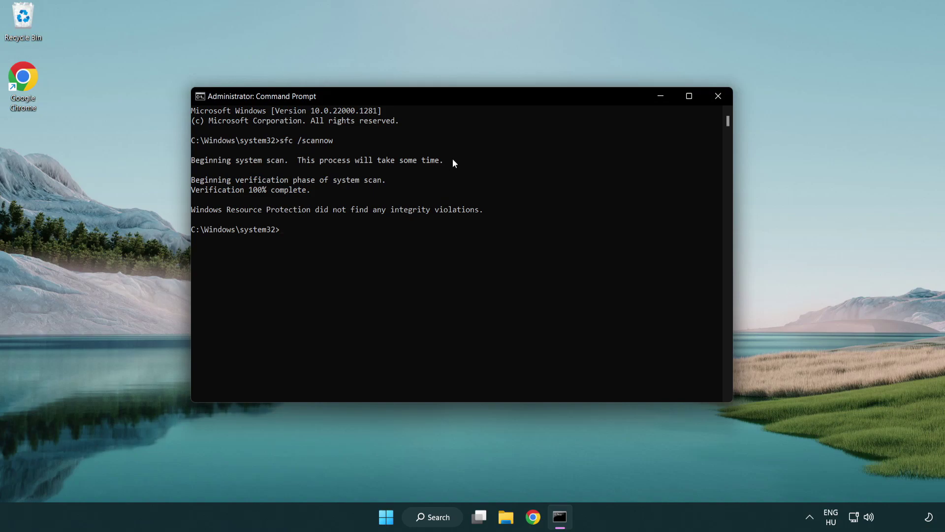
{"action": "left_click", "coordinate": [722, 99]}
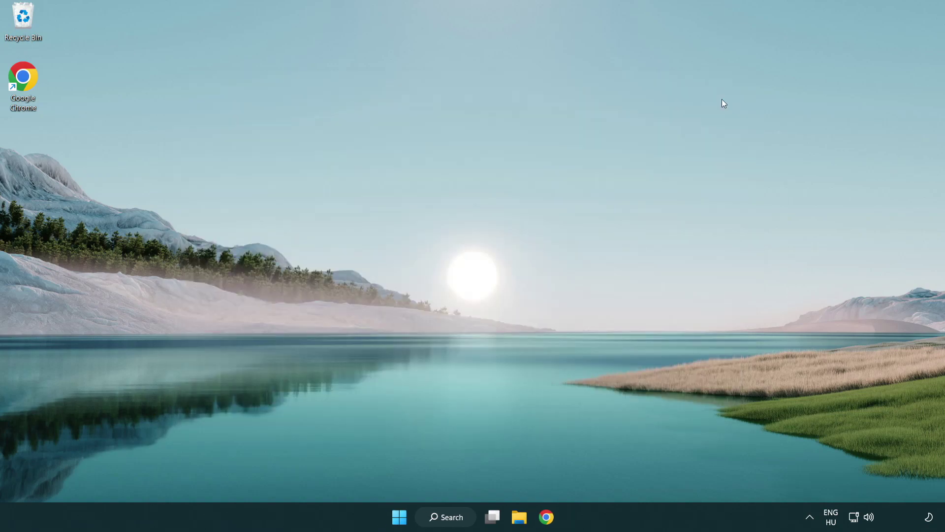
{"action": "left_click", "coordinate": [400, 516]}
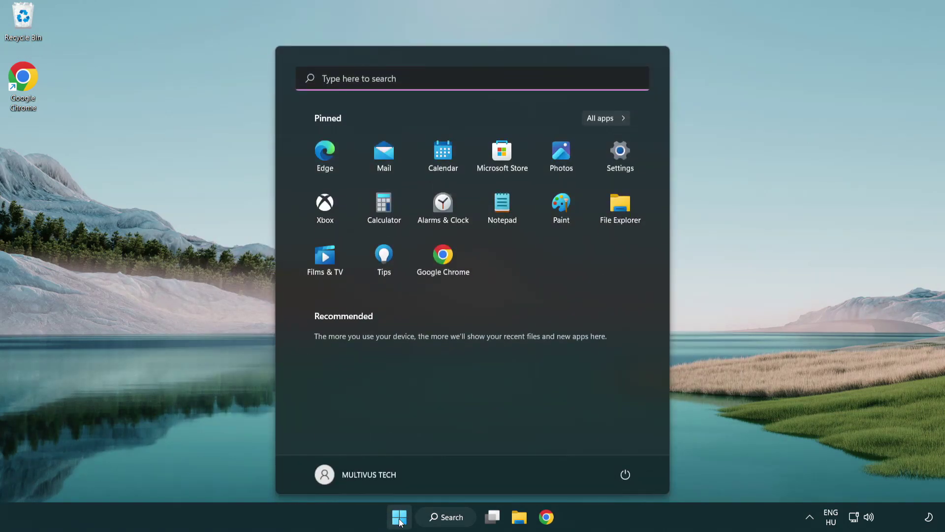
{"action": "left_click", "coordinate": [626, 472]}
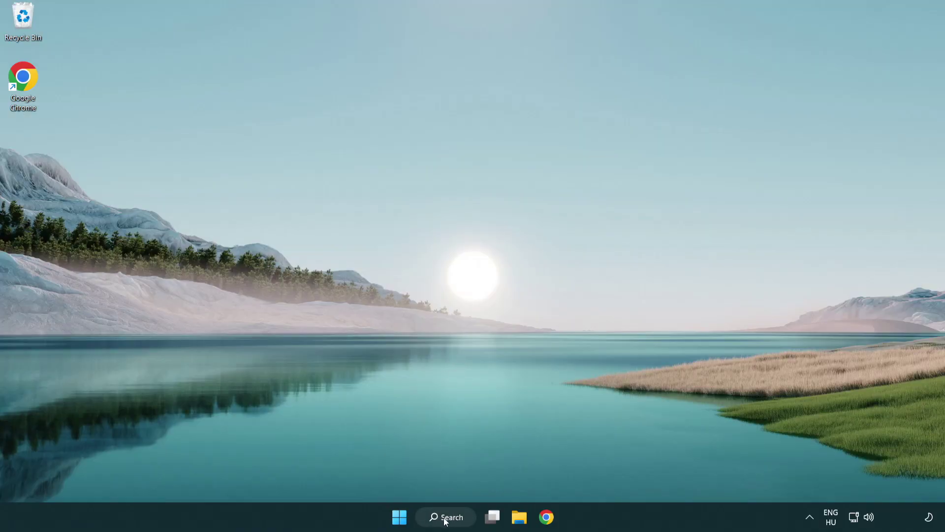
Search 'security' and launch the Windows Security app from the results.
{"action": "left_click", "coordinate": [448, 523]}
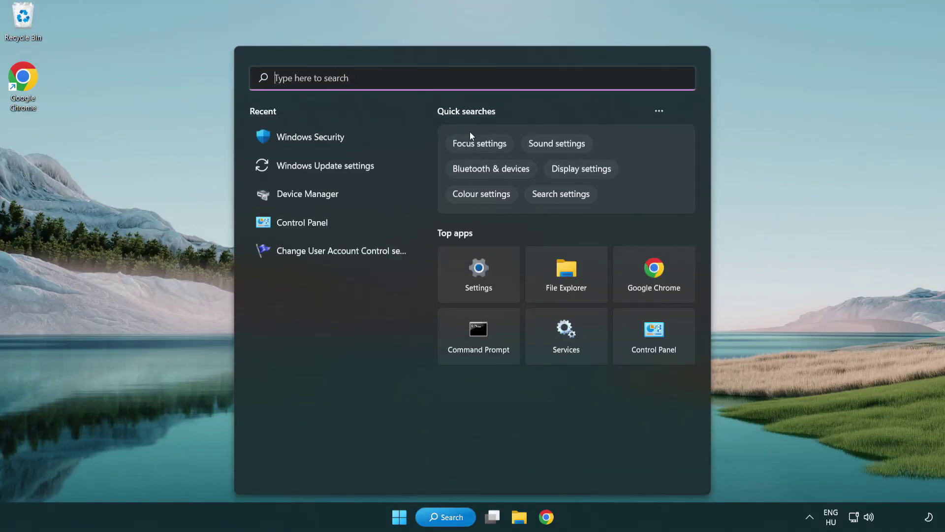
{"action": "type", "text": "sec"}
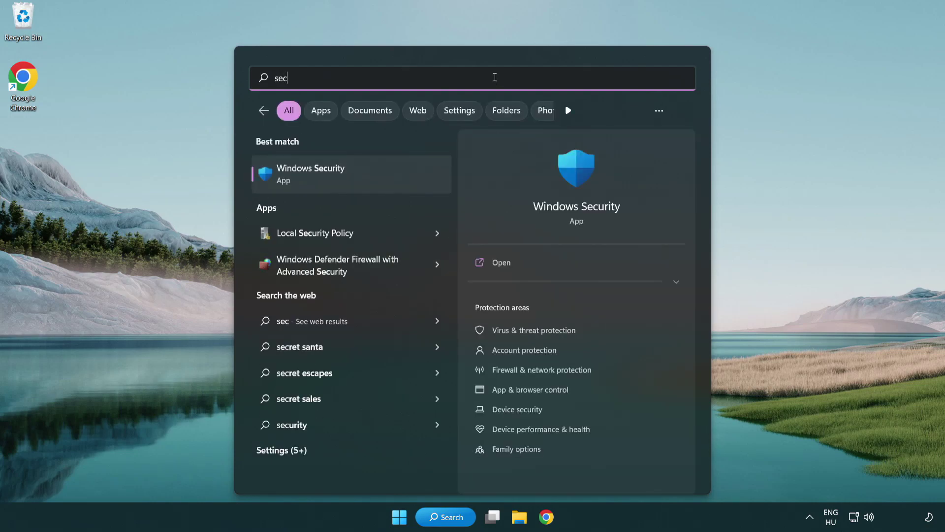
{"action": "type", "text": "uri"}
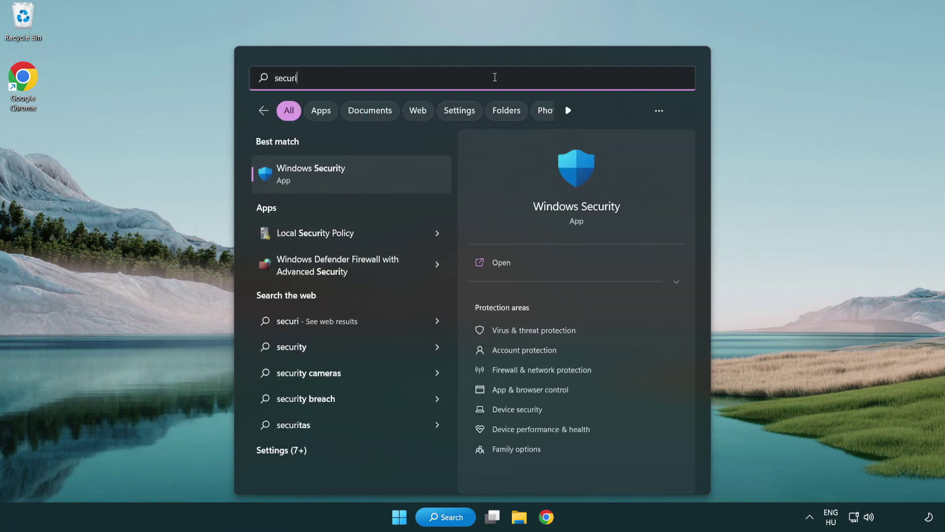
{"action": "type", "text": "ty"}
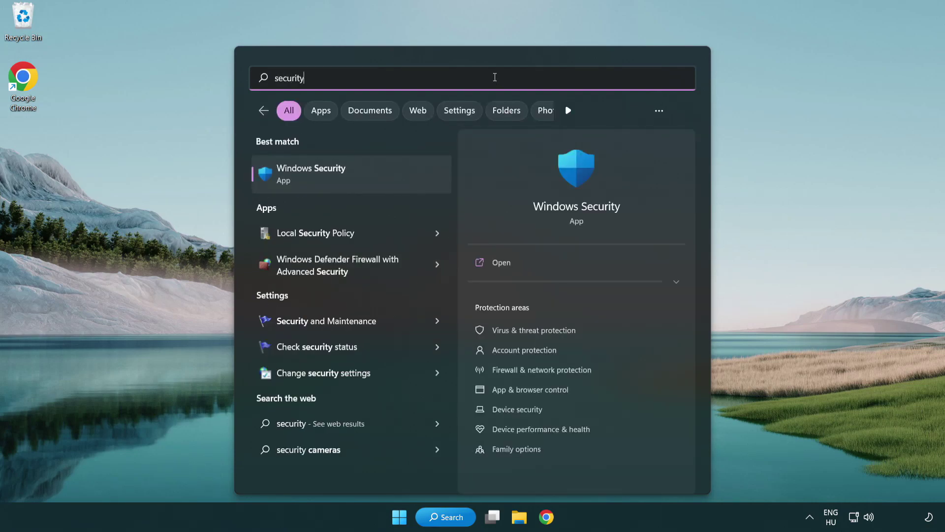
{"action": "left_click", "coordinate": [387, 180]}
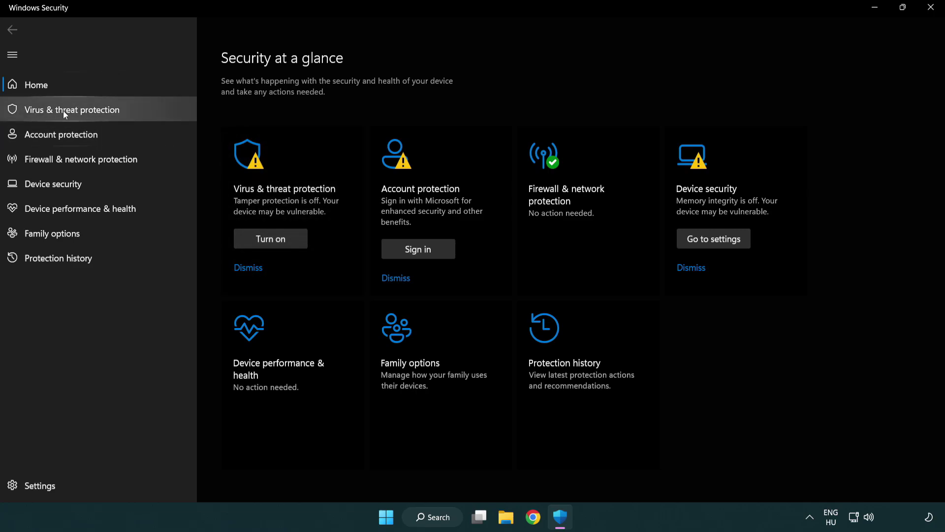
Go through Virus & threat protection > Manage settings to Add or remove exclusions.
{"action": "left_click", "coordinate": [144, 112]}
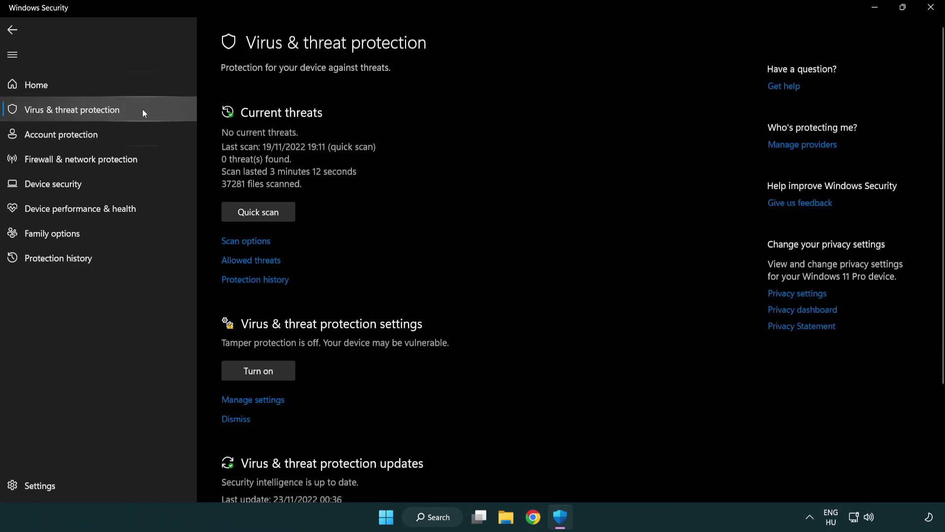
{"action": "scroll", "coordinate": [274, 205], "scroll_direction": "down", "scroll_amount": 2}
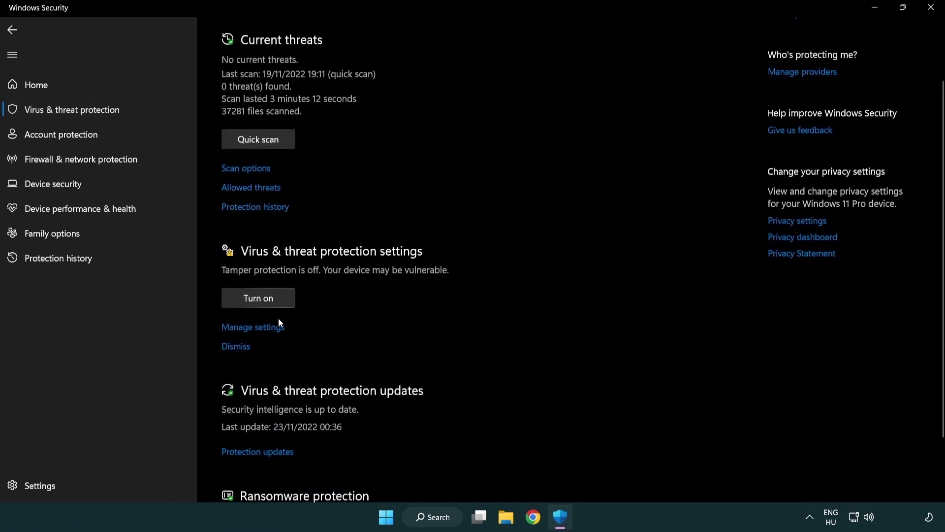
{"action": "left_click", "coordinate": [251, 328]}
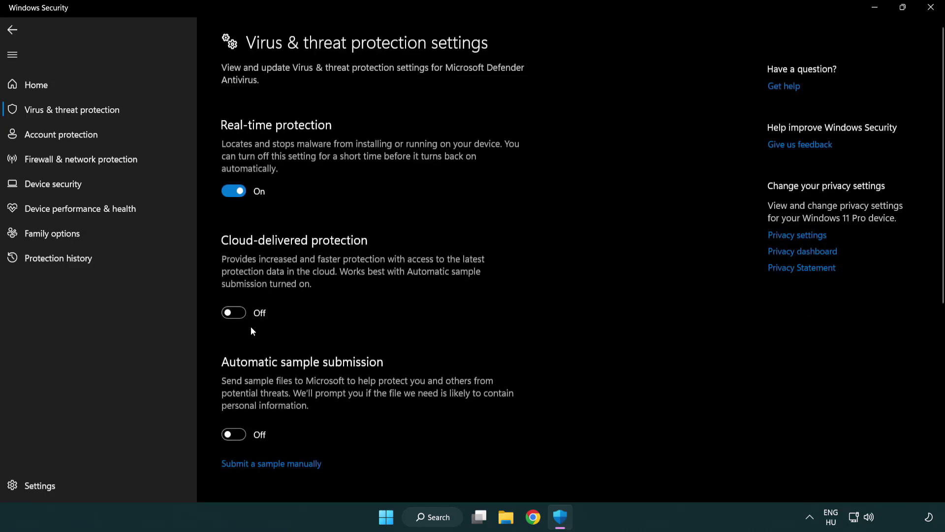
{"action": "scroll", "coordinate": [252, 328], "scroll_direction": "down", "scroll_amount": 9}
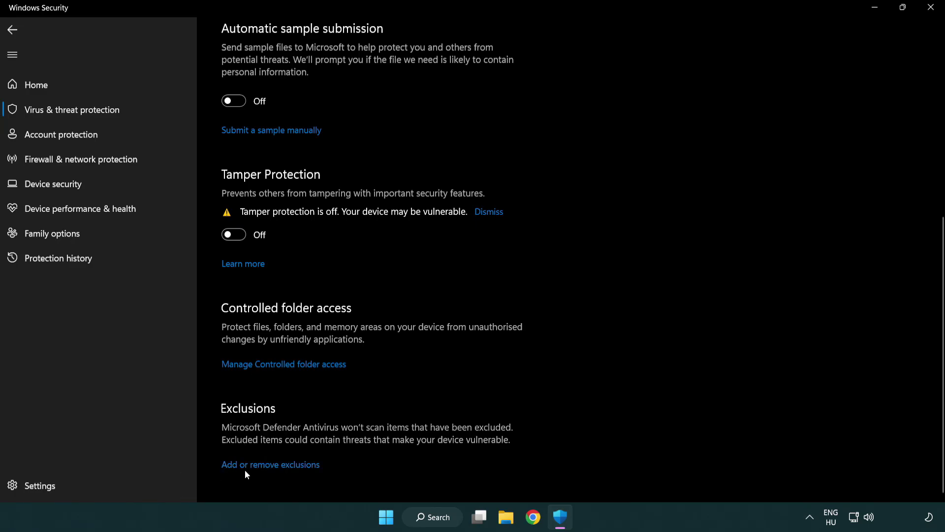
{"action": "left_click", "coordinate": [273, 466]}
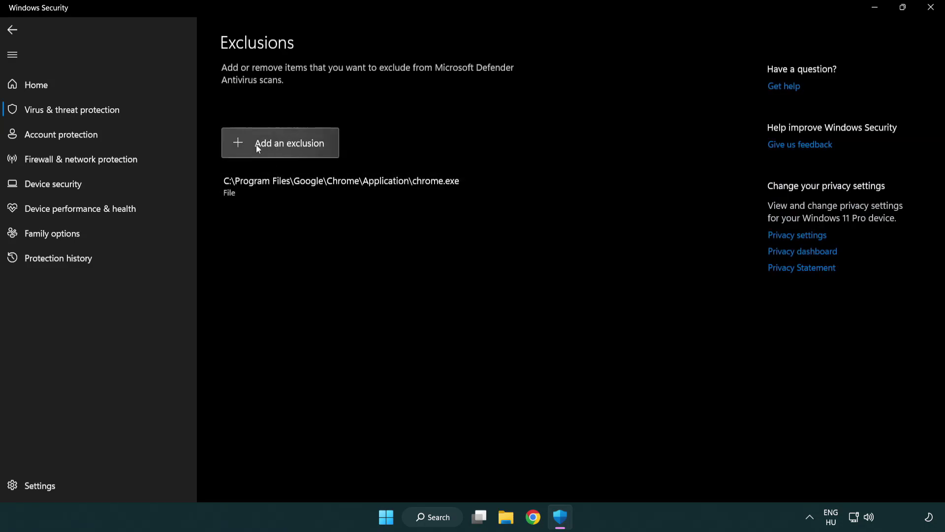
Add a file exclusion for the NOT WORKING APP shortcut in C:\Program Files (x86)\NOT WORKING APP.
{"action": "left_click", "coordinate": [284, 148]}
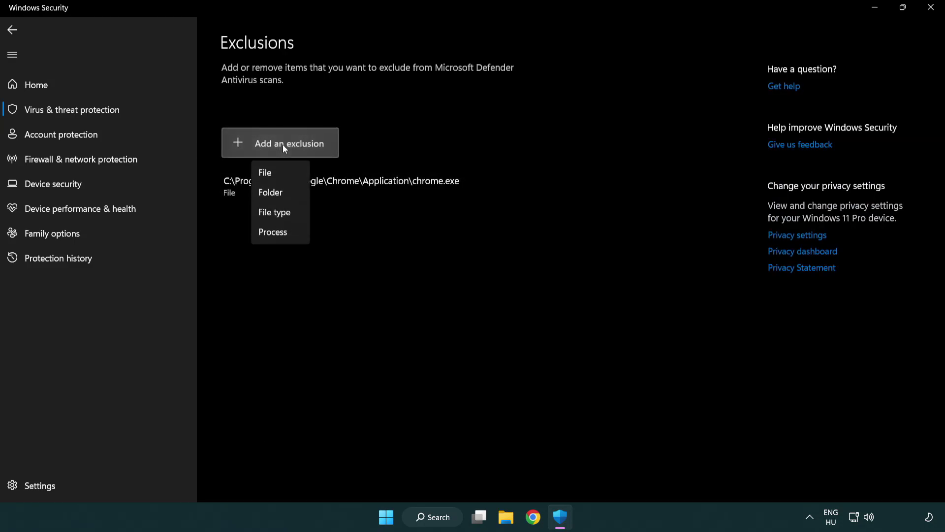
{"action": "left_click", "coordinate": [285, 176]}
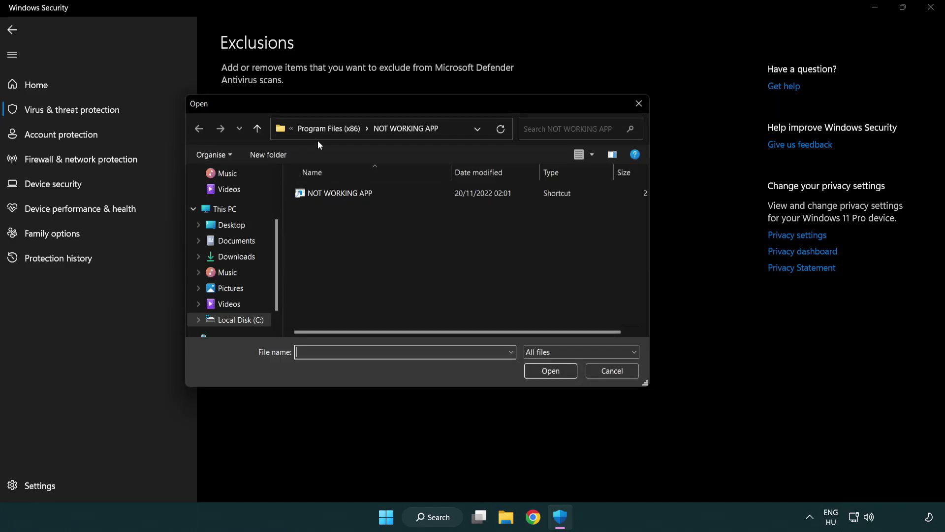
{"action": "left_click", "coordinate": [320, 131]}
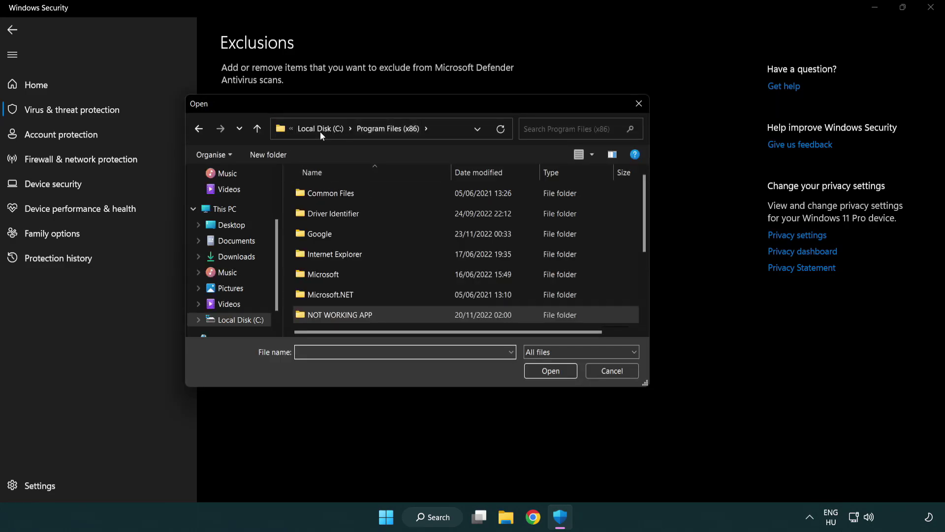
{"action": "left_click", "coordinate": [321, 131]}
{"action": "left_click", "coordinate": [316, 130]}
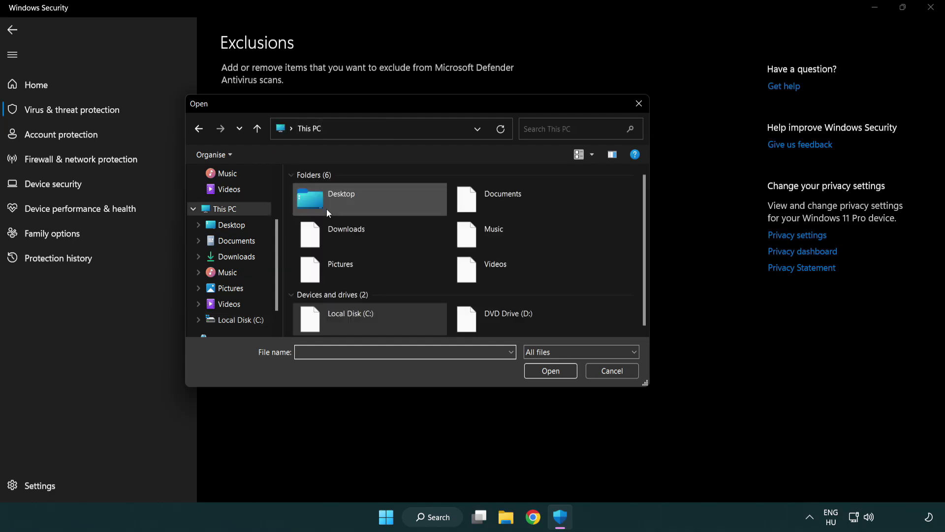
{"action": "double_click", "coordinate": [346, 323]}
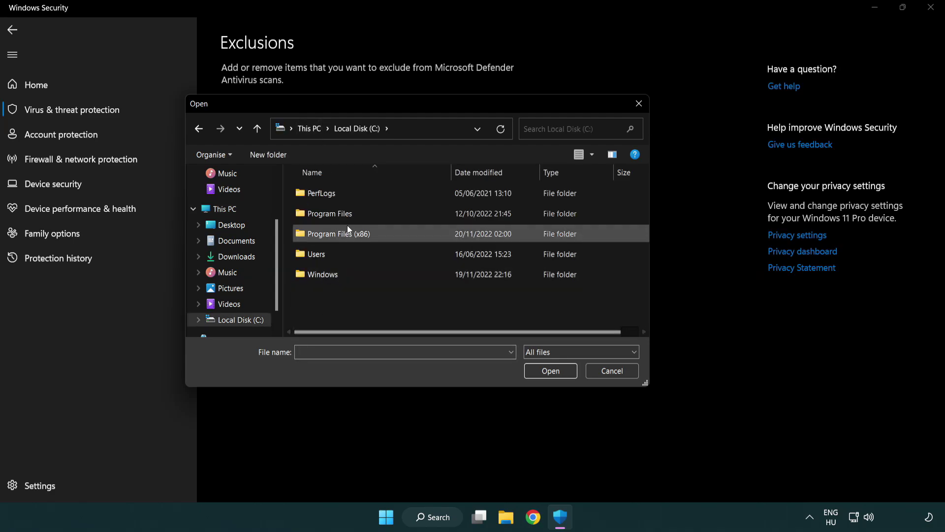
{"action": "double_click", "coordinate": [346, 236]}
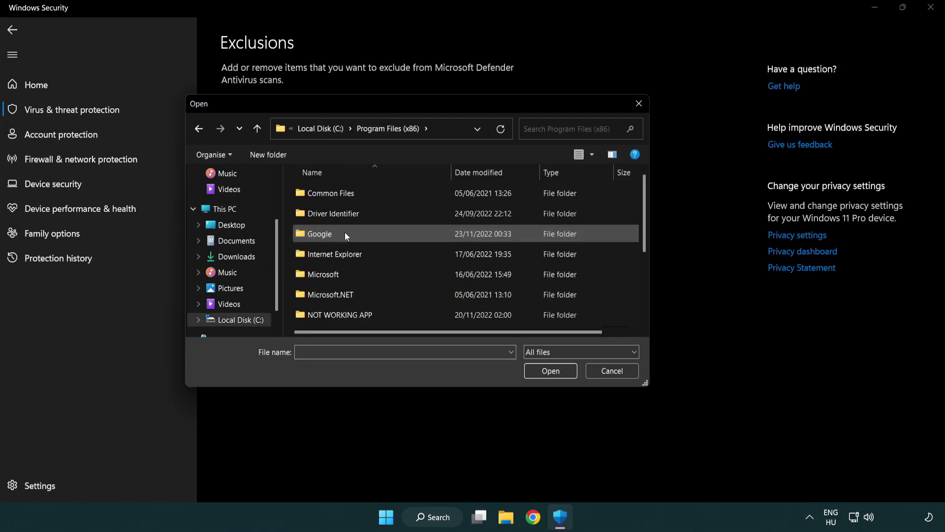
{"action": "double_click", "coordinate": [352, 316]}
{"action": "left_click", "coordinate": [333, 192]}
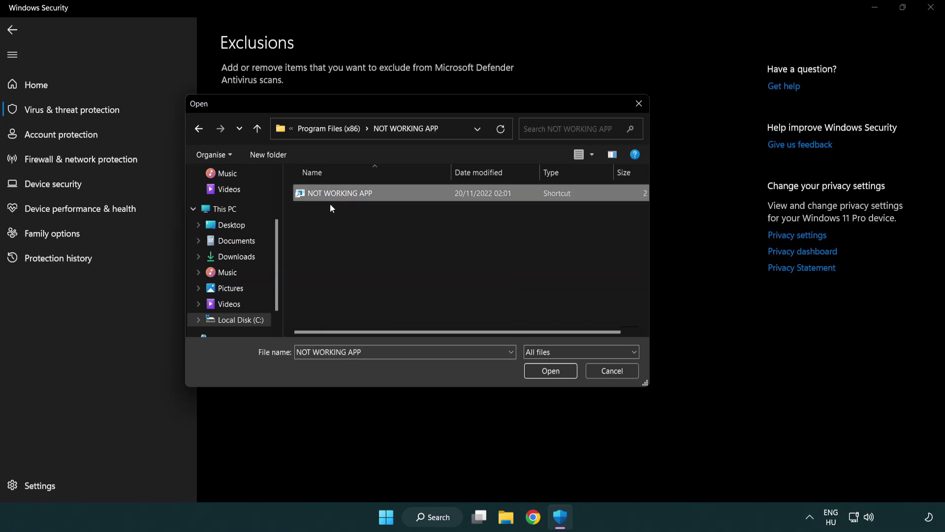
{"action": "left_click", "coordinate": [548, 373]}
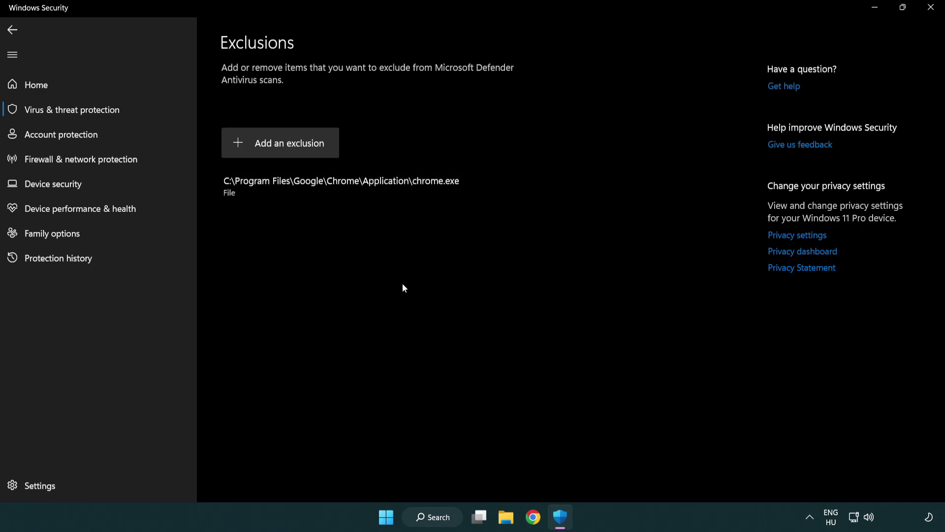
Close Windows Security and open the Start menu's power options to restart.
{"action": "left_click", "coordinate": [931, 9]}
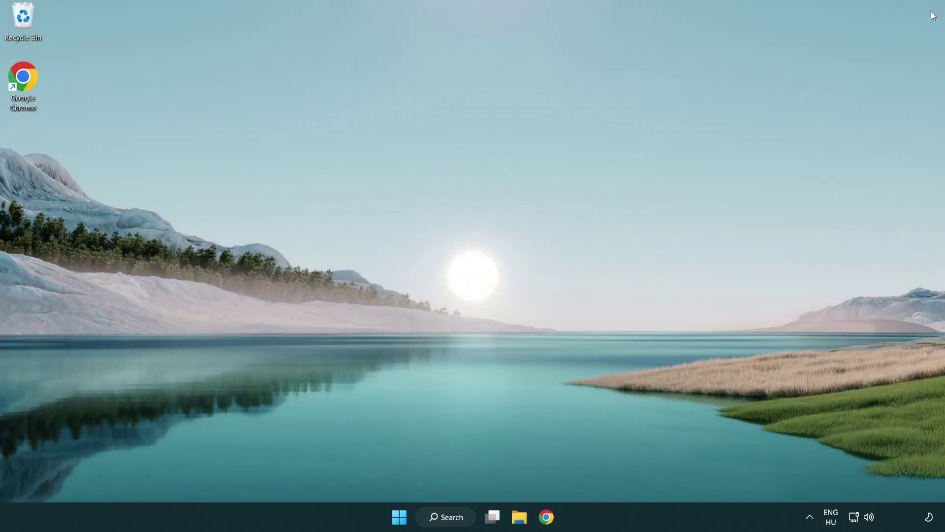
{"action": "left_click", "coordinate": [400, 517]}
{"action": "left_click", "coordinate": [626, 475]}
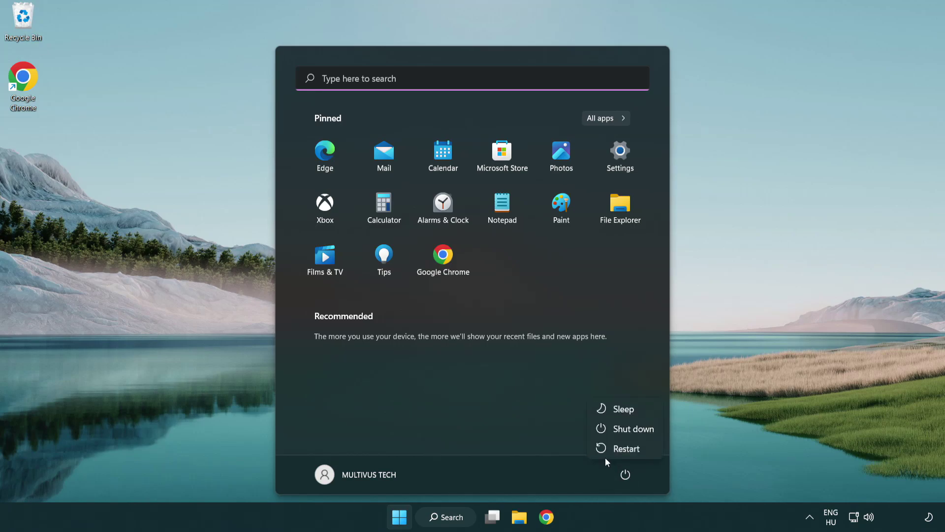